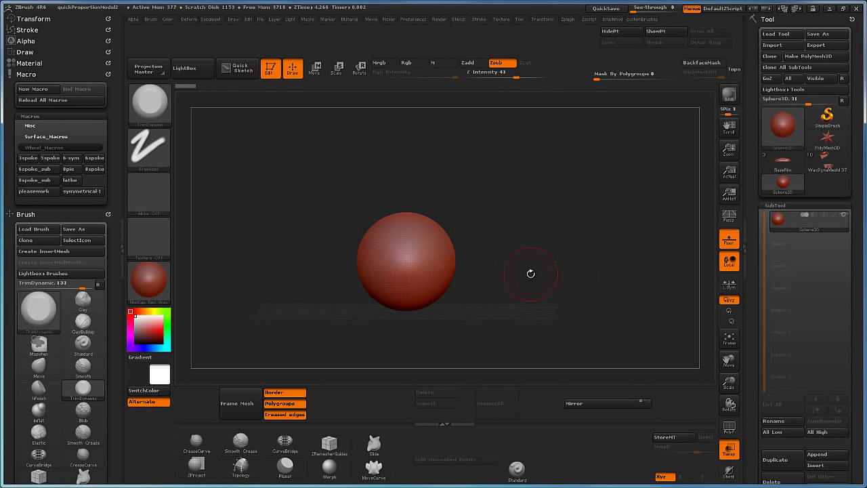
# Load the WheelTemplate2 tool from the WheelStarters folder of the tool library.
pyautogui.moveTo(544, 261); pyautogui.dragTo(544, 283)
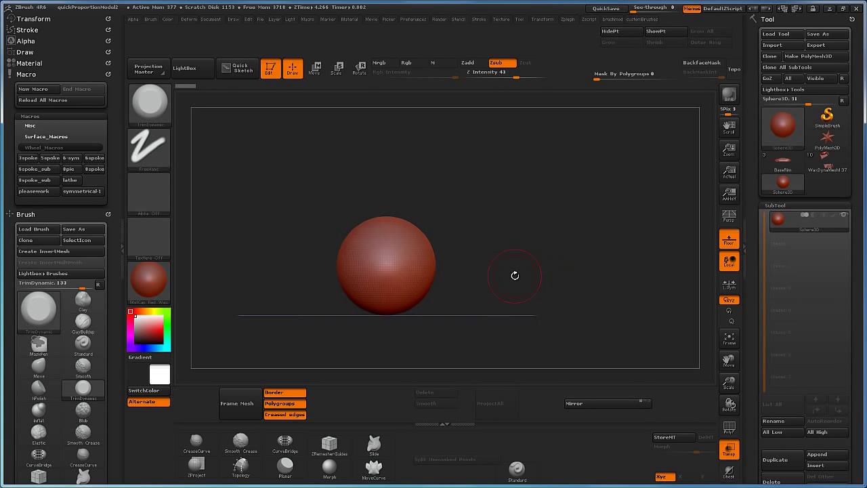
pyautogui.press(',')
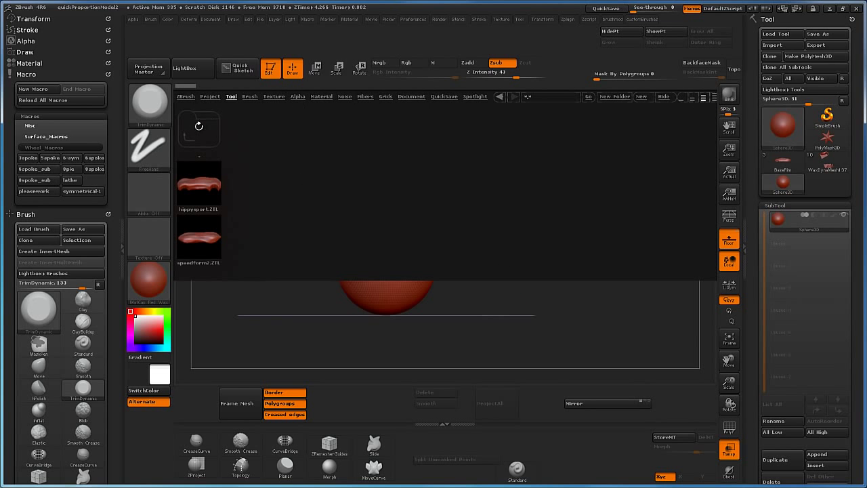
pyautogui.click(199, 130)
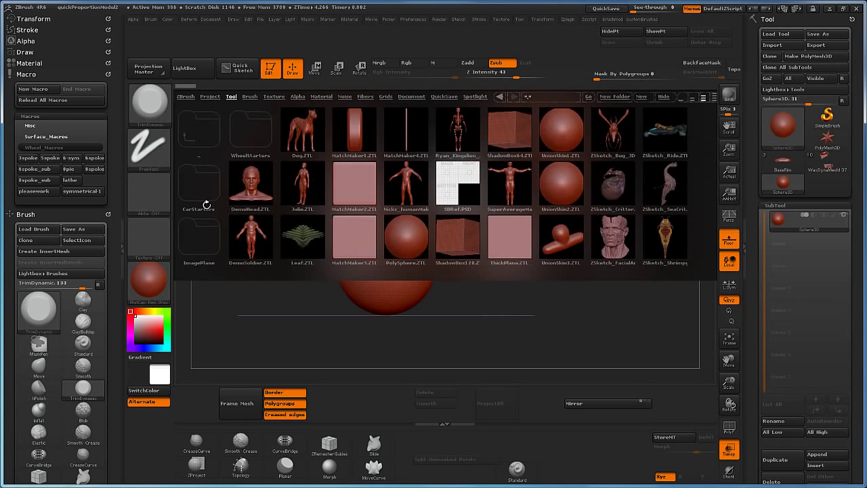
pyautogui.click(255, 138)
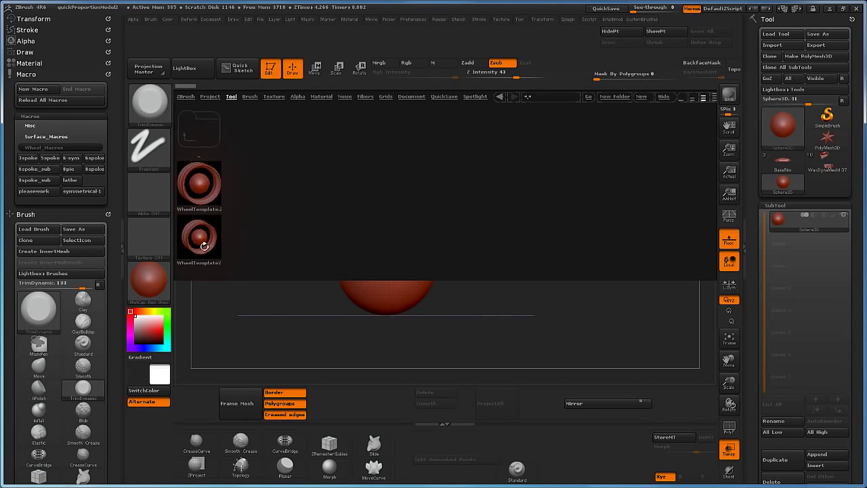
pyautogui.doubleClick(198, 235)
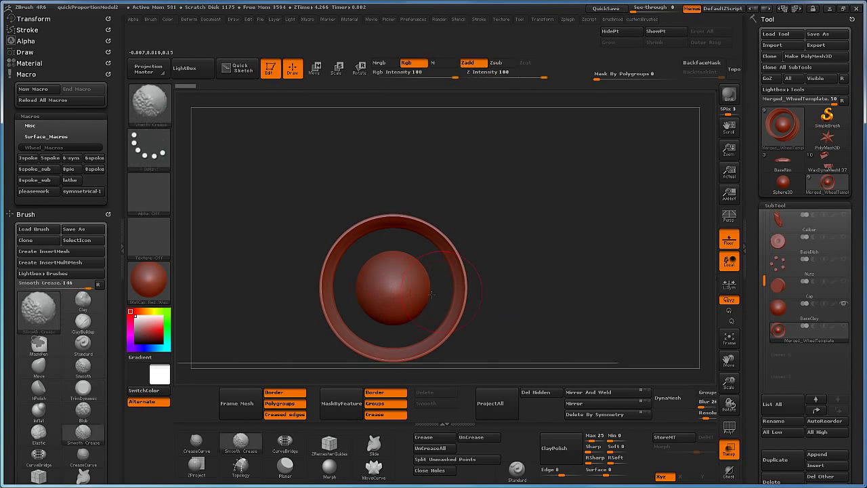
# Make the BaseClay sphere inside the wheel rim the active subtool.
pyautogui.press('s')
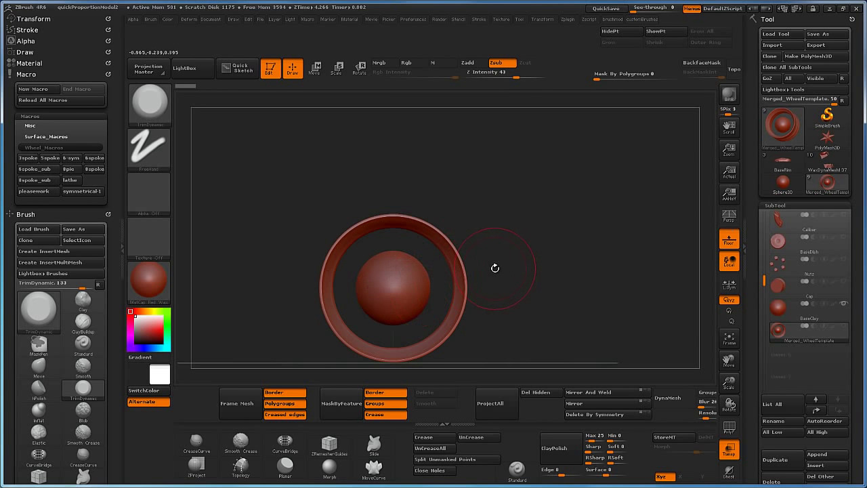
pyautogui.press('s')
pyautogui.moveTo(498, 269); pyautogui.dragTo(505, 269)
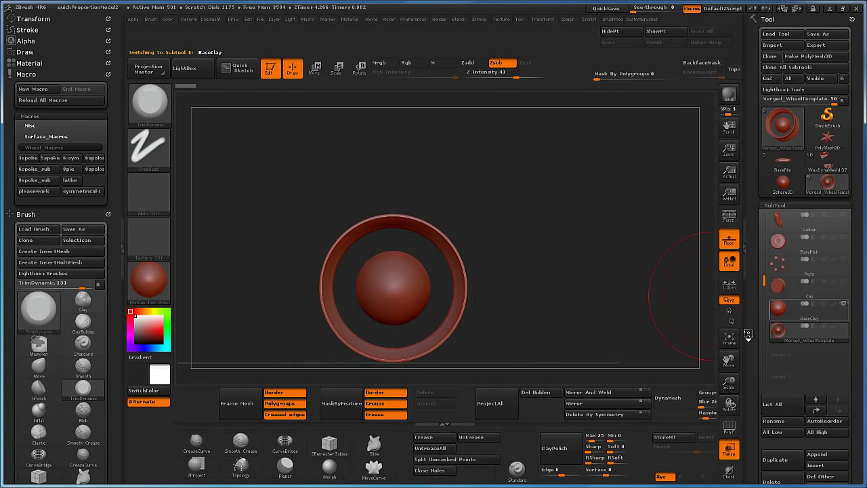
pyautogui.click(778, 308)
pyautogui.moveTo(586, 313); pyautogui.dragTo(542, 311)
pyautogui.keyDown('alt'); pyautogui.moveTo(481, 292); pyautogui.dragTo(498, 294); pyautogui.keyUp('alt')
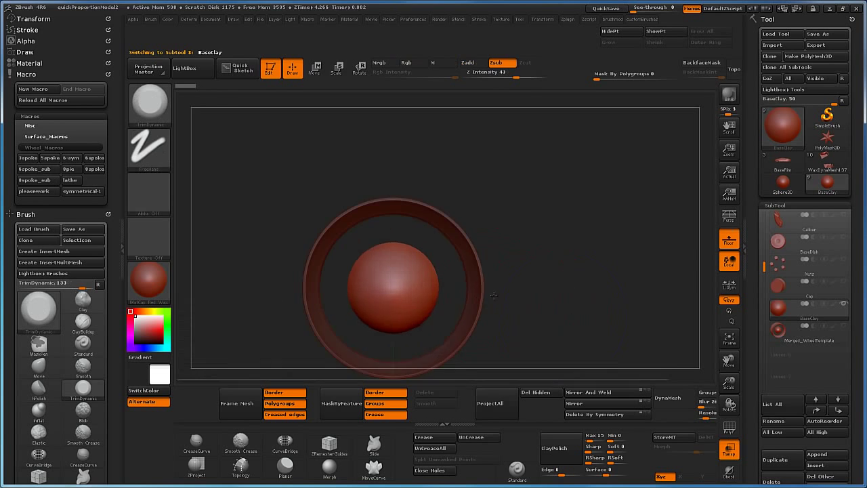
# Switch to the Move brush and size it for large-scale reshaping of the BaseClay sphere.
pyautogui.moveTo(403, 272); pyautogui.dragTo(408, 274)
pyautogui.press('b')
pyautogui.press('m')
pyautogui.press('v')
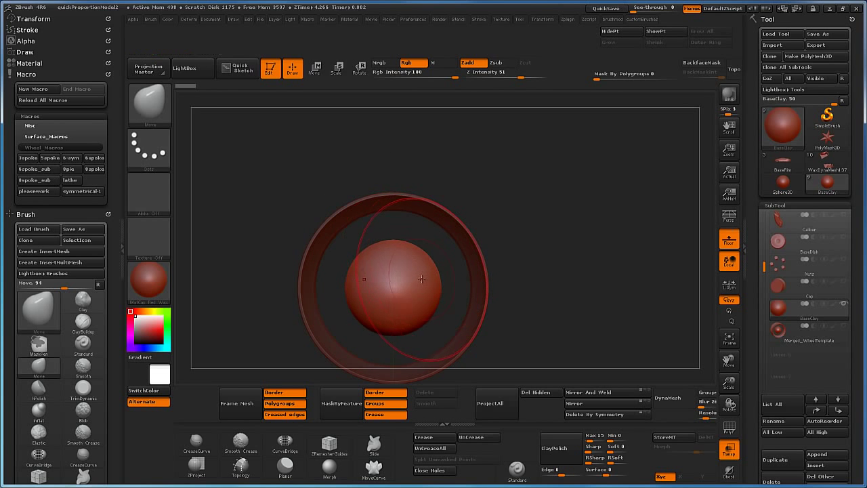
pyautogui.press('s')
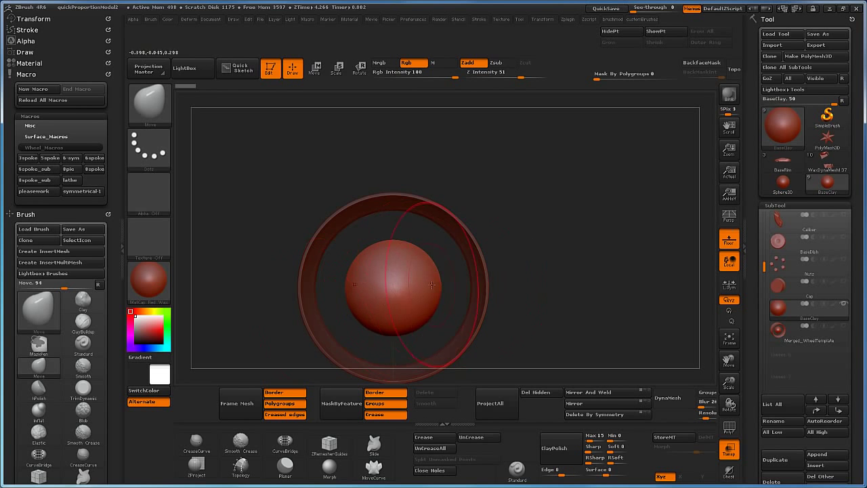
pyautogui.moveTo(436, 281); pyautogui.dragTo(400, 276)
# Show the rim around the BaseClay sphere as a ghosted transparent subtool while viewing the wheel side-on.
pyautogui.moveTo(573, 269); pyautogui.dragTo(478, 269)
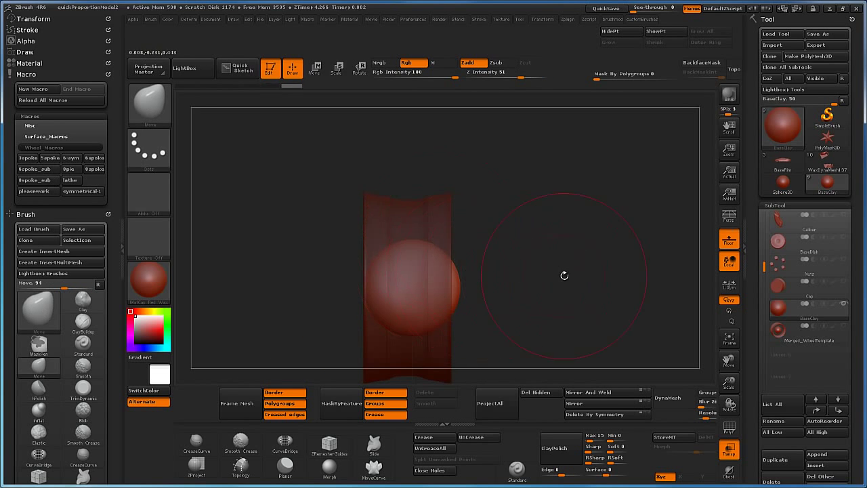
pyautogui.click(729, 449)
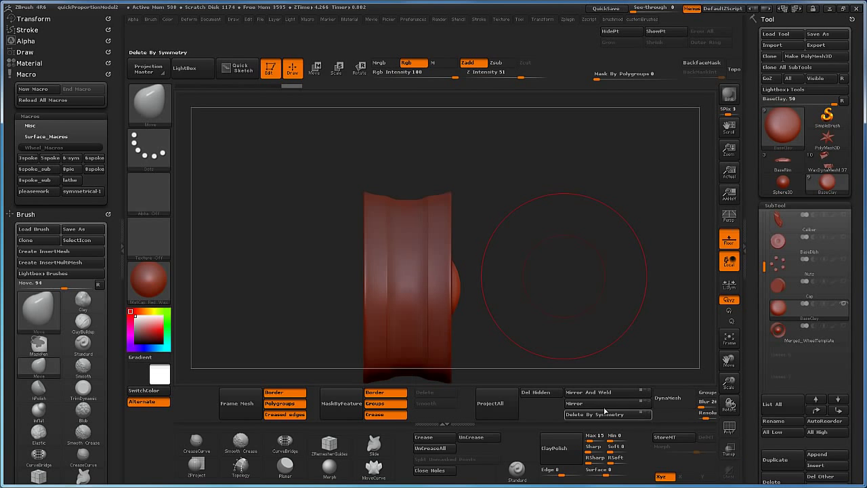
pyautogui.click(729, 448)
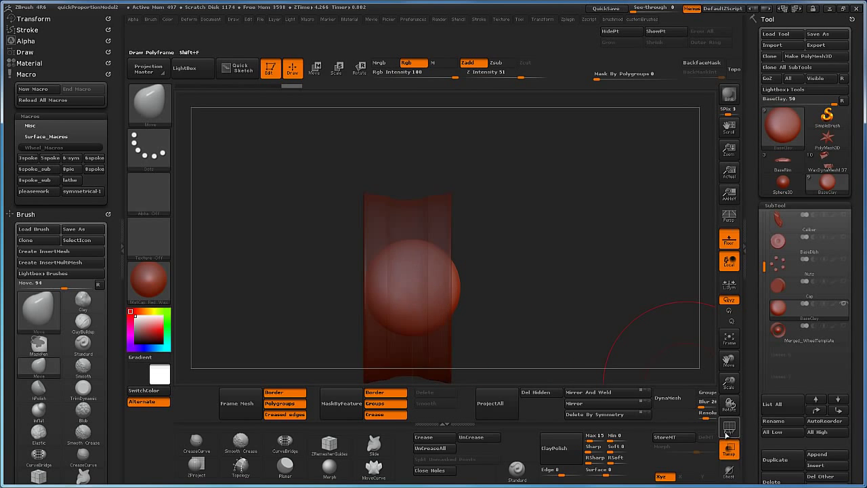
pyautogui.click(729, 471)
# Pull the BaseClay sphere up to the rim's upper edge with the Move brush to form a tapered spoke.
pyautogui.moveTo(434, 263); pyautogui.dragTo(443, 217)
pyautogui.moveTo(459, 256); pyautogui.dragTo(444, 257)
pyautogui.moveTo(444, 220); pyautogui.dragTo(439, 211)
pyautogui.moveTo(434, 288)
pyautogui.mouseDown()
pyautogui.moveTo(440, 291)
pyautogui.moveTo(432, 290)
pyautogui.mouseUp()
pyautogui.moveTo(380, 269)
pyautogui.mouseDown()
pyautogui.moveTo(405, 271)
pyautogui.moveTo(428, 301)
pyautogui.moveTo(461, 248)
pyautogui.moveTo(451, 262)
pyautogui.moveTo(429, 233)
pyautogui.moveTo(446, 206)
pyautogui.moveTo(509, 281)
pyautogui.moveTo(583, 245)
pyautogui.moveTo(513, 249)
pyautogui.moveTo(548, 245)
pyautogui.mouseUp()
# Choose the ClipCurve brush and clip the spoke lengthwise along its side in the front view.
pyautogui.keyDown('ctrl'); pyautogui.keyDown('shift'); pyautogui.click(151, 107); pyautogui.keyUp('shift'); pyautogui.keyUp('ctrl')
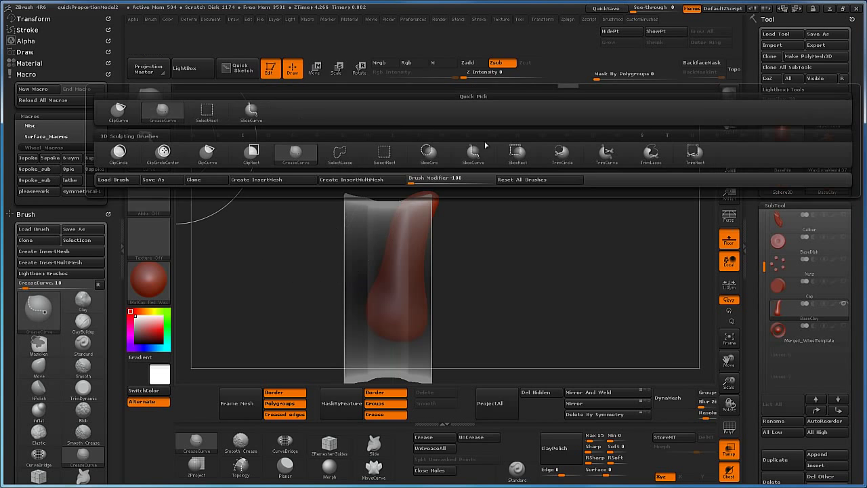
pyautogui.moveTo(477, 286); pyautogui.dragTo(545, 292)
pyautogui.keyDown('alt'); pyautogui.moveTo(617, 265); pyautogui.dragTo(579, 269); pyautogui.keyUp('alt')
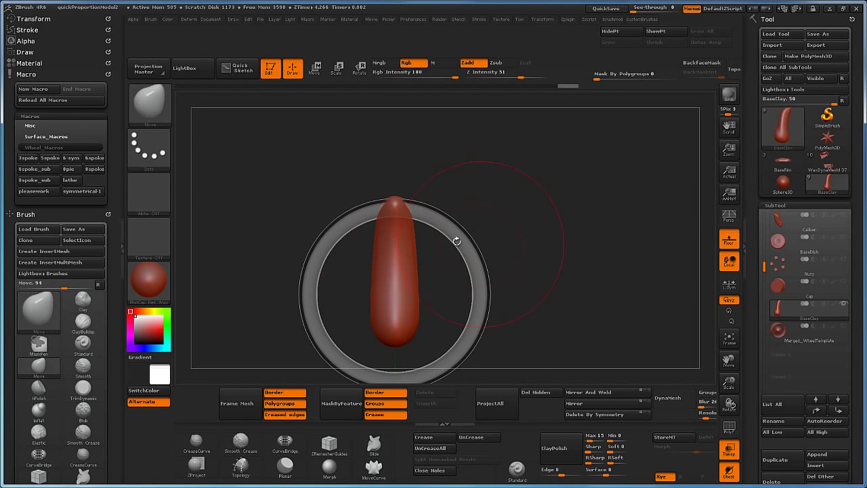
pyautogui.keyDown('ctrl'); pyautogui.keyDown('shift'); pyautogui.click(150, 103); pyautogui.keyUp('shift'); pyautogui.keyUp('ctrl')
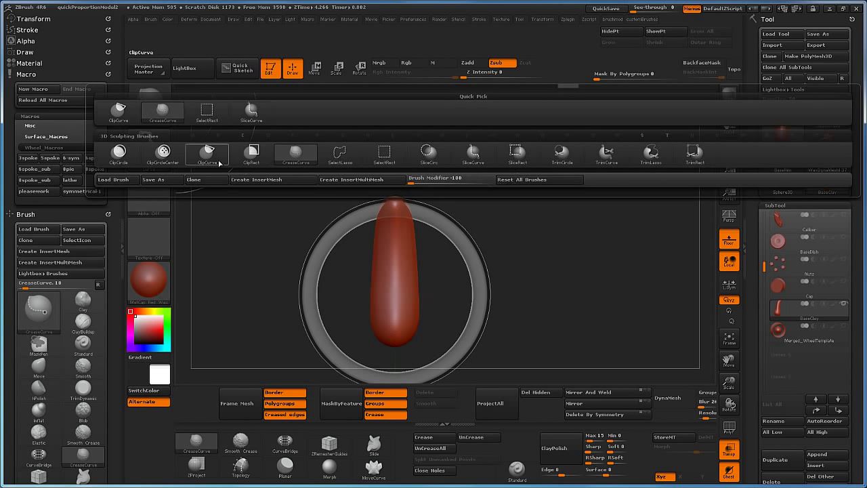
pyautogui.click(207, 158)
pyautogui.moveTo(418, 181)
pyautogui.keyDown('ctrl'); pyautogui.keyDown('shift'); pyautogui.mouseDown()
pyautogui.moveTo(408, 244)
pyautogui.moveTo(414, 312)
pyautogui.moveTo(441, 339)
pyautogui.mouseUp(); pyautogui.keyUp('shift'); pyautogui.keyUp('ctrl')
# Make further ClipCurve cuts along the spoke from rotated views and adjust its lower part with the Move brush.
pyautogui.moveTo(533, 308)
pyautogui.mouseDown()
pyautogui.moveTo(574, 313)
pyautogui.moveTo(626, 301)
pyautogui.mouseUp()
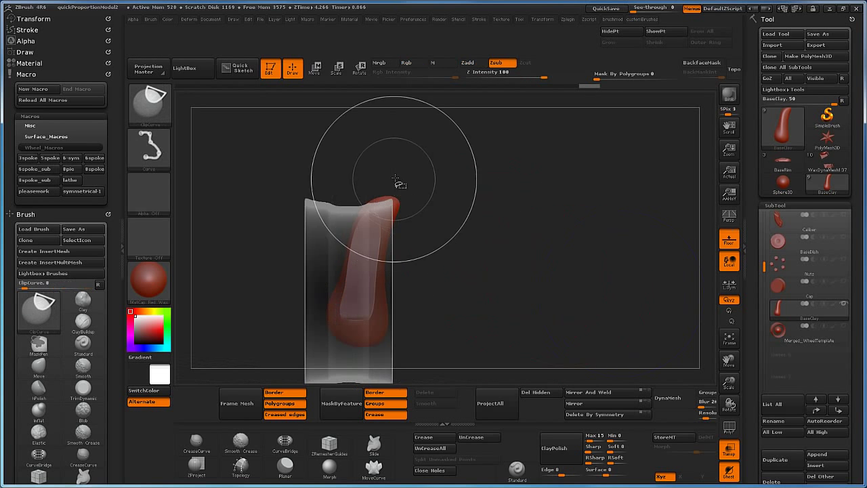
pyautogui.moveTo(405, 169)
pyautogui.keyDown('ctrl'); pyautogui.keyDown('shift'); pyautogui.mouseDown()
pyautogui.moveTo(380, 238)
pyautogui.moveTo(388, 286)
pyautogui.mouseUp(); pyautogui.keyUp('shift'); pyautogui.keyUp('ctrl')
pyautogui.moveTo(534, 303); pyautogui.dragTo(635, 287)
pyautogui.keyDown('shift'); pyautogui.moveTo(561, 281); pyautogui.dragTo(575, 277); pyautogui.keyUp('shift')
pyautogui.moveTo(411, 173)
pyautogui.keyDown('ctrl'); pyautogui.keyDown('shift'); pyautogui.mouseDown()
pyautogui.moveTo(384, 236)
pyautogui.moveTo(387, 290)
pyautogui.moveTo(397, 296)
pyautogui.mouseUp(); pyautogui.keyUp('shift'); pyautogui.keyUp('ctrl')
pyautogui.moveTo(555, 315)
pyautogui.keyDown('shift'); pyautogui.mouseDown()
pyautogui.moveTo(557, 325)
pyautogui.moveTo(621, 307)
pyautogui.moveTo(418, 254)
pyautogui.moveTo(401, 263)
pyautogui.mouseUp(); pyautogui.keyUp('shift')
pyautogui.moveTo(411, 297); pyautogui.dragTo(394, 310)
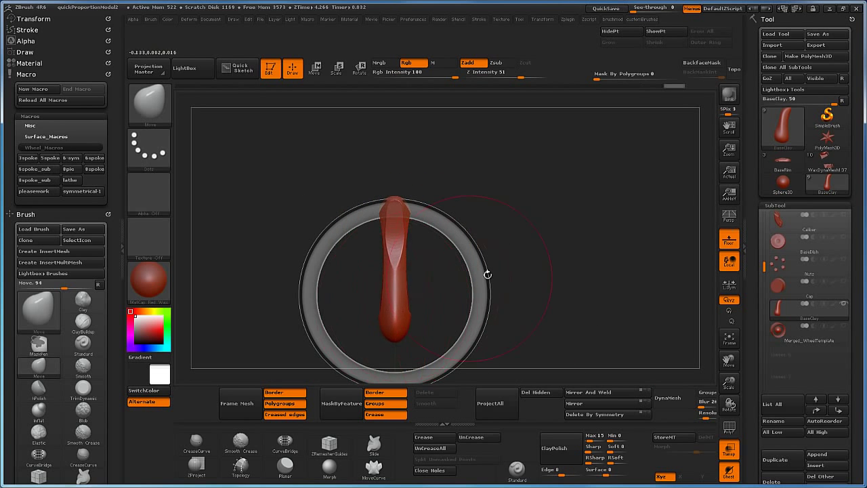
# Select the Nuts subtool and examine the lug nuts' placement relative to the spoke and rim from front and side.
pyautogui.moveTo(509, 279); pyautogui.dragTo(579, 282)
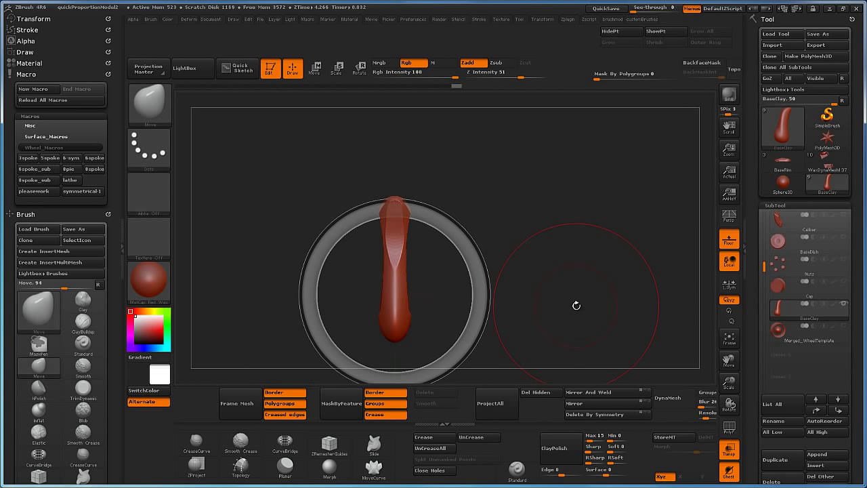
pyautogui.moveTo(576, 306); pyautogui.dragTo(630, 278)
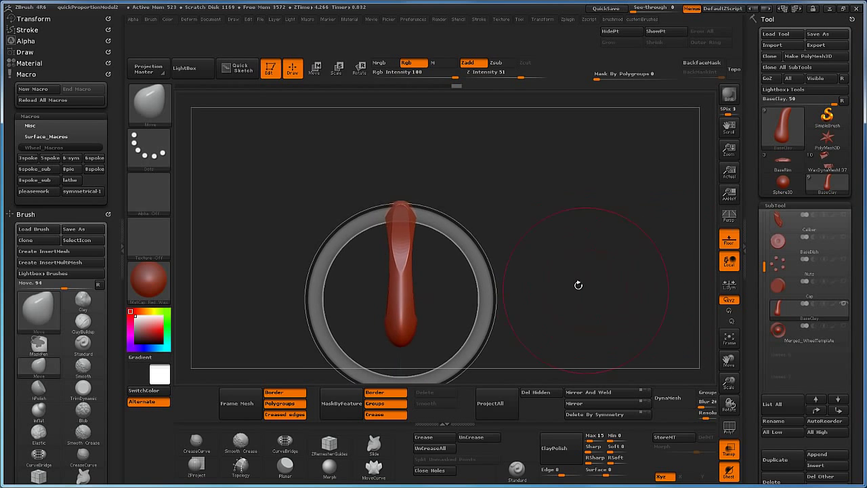
pyautogui.moveTo(571, 279); pyautogui.dragTo(716, 284)
pyautogui.click(783, 269)
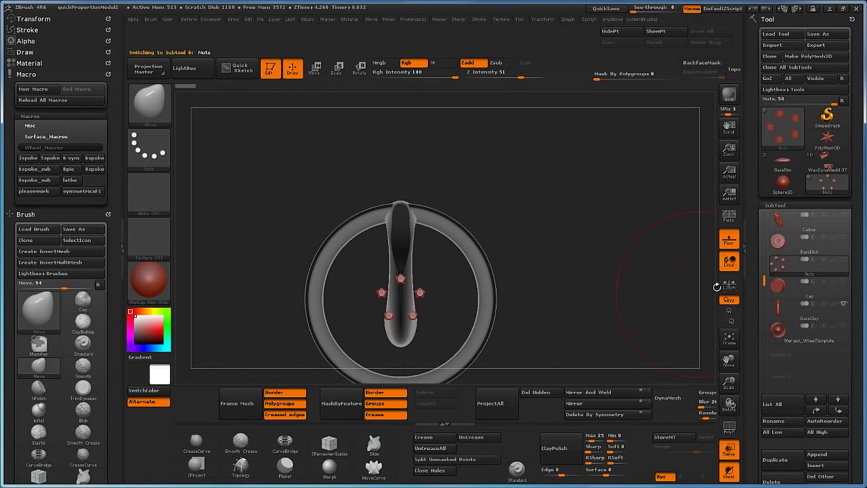
pyautogui.moveTo(774, 261)
pyautogui.moveTo(575, 287)
pyautogui.mouseDown()
pyautogui.moveTo(583, 284)
pyautogui.moveTo(569, 281)
pyautogui.moveTo(603, 283)
pyautogui.moveTo(547, 303)
pyautogui.moveTo(603, 289)
pyautogui.moveTo(586, 289)
pyautogui.moveTo(601, 275)
pyautogui.moveTo(585, 286)
pyautogui.mouseUp()
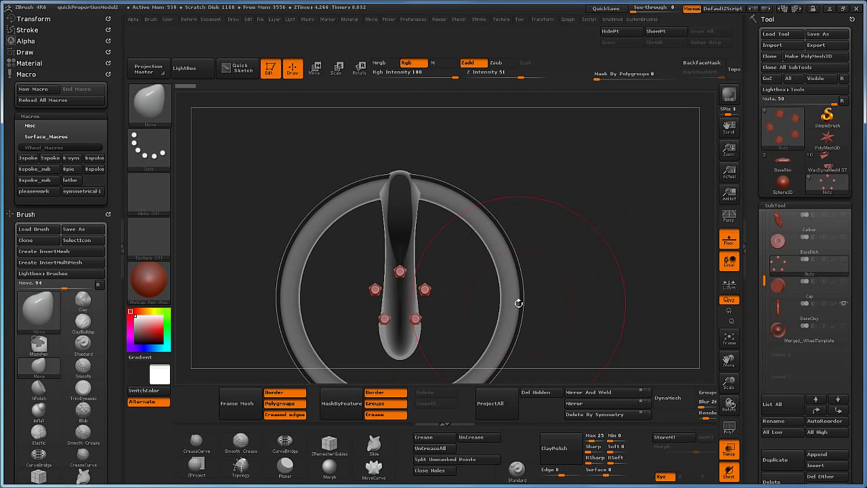
pyautogui.moveTo(602, 277)
pyautogui.keyDown('alt'); pyautogui.mouseDown()
pyautogui.moveTo(602, 259)
pyautogui.moveTo(622, 265)
pyautogui.moveTo(578, 262)
pyautogui.moveTo(609, 260)
pyautogui.mouseUp(); pyautogui.keyUp('alt')
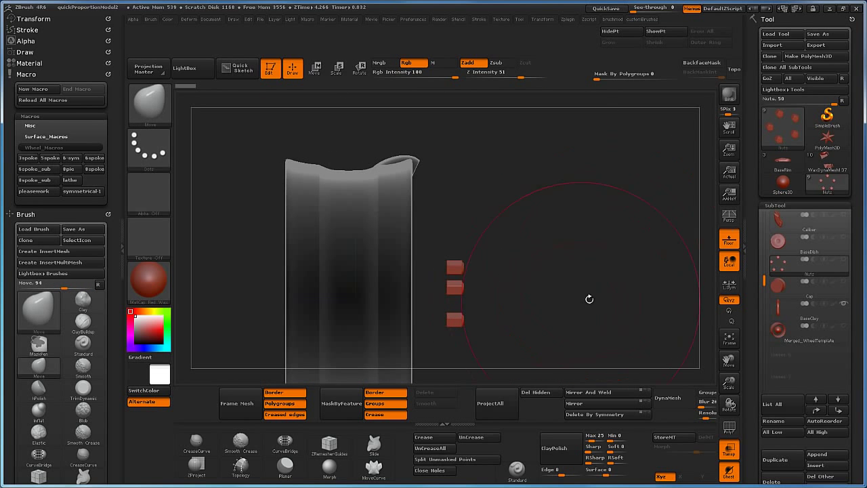
pyautogui.keyDown('shift'); pyautogui.moveTo(590, 300); pyautogui.dragTo(355, 291); pyautogui.keyUp('shift')
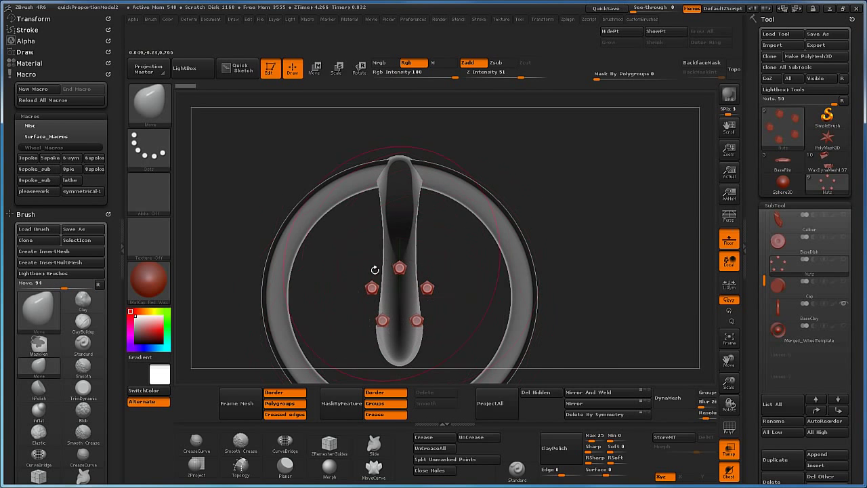
# Keep the Nuts subtool visible as a reference and make the BaseClay spoke the active subtool.
pyautogui.keyDown('alt'); pyautogui.click(393, 234); pyautogui.keyUp('alt')
pyautogui.moveTo(579, 240); pyautogui.dragTo(618, 256)
pyautogui.keyDown('alt'); pyautogui.moveTo(559, 276); pyautogui.dragTo(528, 275); pyautogui.keyUp('alt')
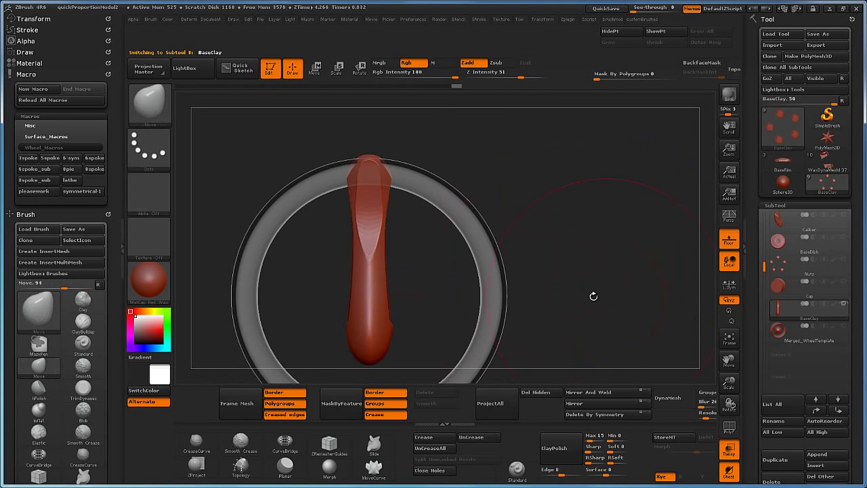
pyautogui.click(777, 266)
pyautogui.moveTo(610, 296); pyautogui.dragTo(621, 280)
pyautogui.keyDown('alt'); pyautogui.click(364, 229); pyautogui.keyUp('alt')
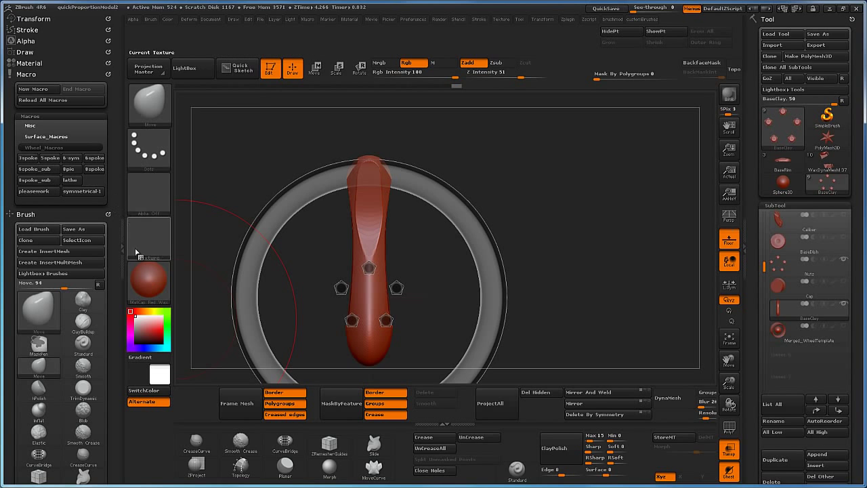
# Delete the lower subdivision levels of the BaseClay spoke.
pyautogui.moveTo(204, 194)
pyautogui.mouseDown()
pyautogui.moveTo(230, 198)
pyautogui.moveTo(209, 202)
pyautogui.mouseUp()
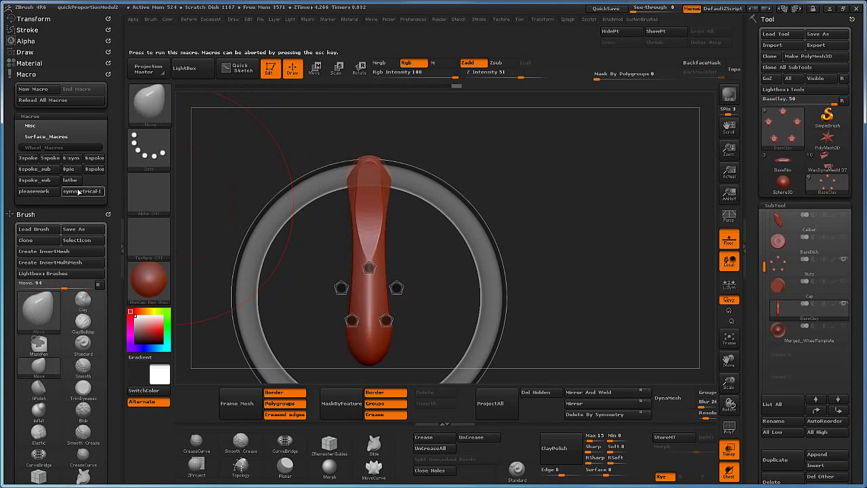
pyautogui.keyDown('shift'); pyautogui.moveTo(229, 164); pyautogui.dragTo(172, 174); pyautogui.keyUp('shift')
pyautogui.click(802, 204)
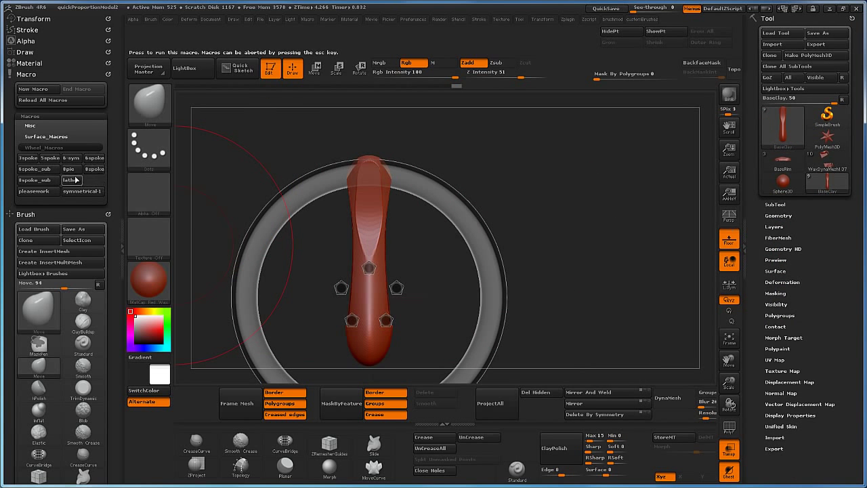
pyautogui.click(779, 215)
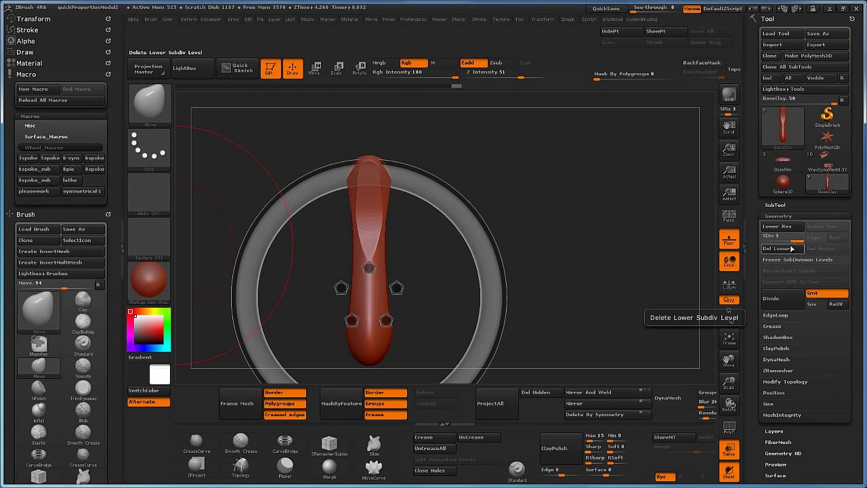
pyautogui.click(789, 250)
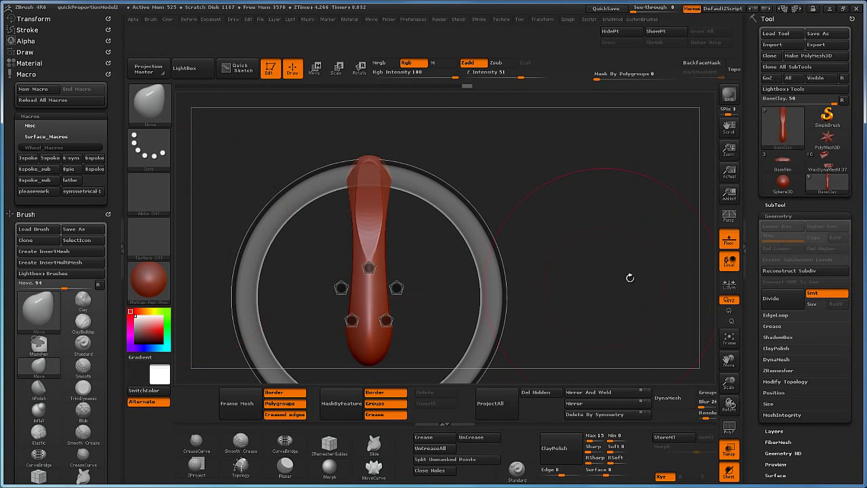
pyautogui.click(793, 214)
pyautogui.click(794, 216)
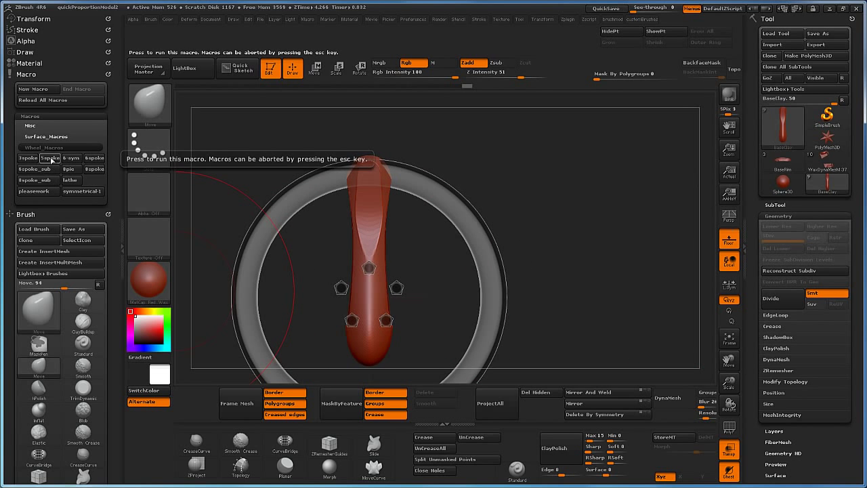
# Run the 5spoke macro to repeat the BaseClay spoke around the hub, and reduce the brush size.
pyautogui.click(51, 159)
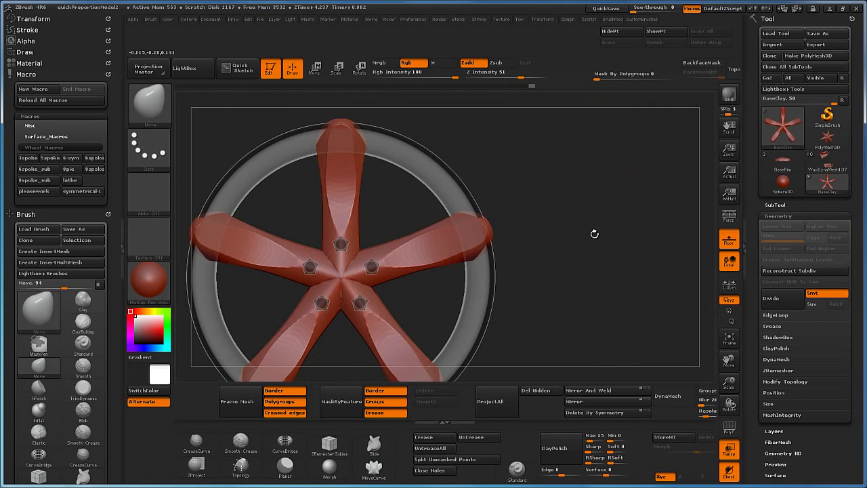
pyautogui.press('s')
pyautogui.moveTo(541, 240); pyautogui.dragTo(522, 237)
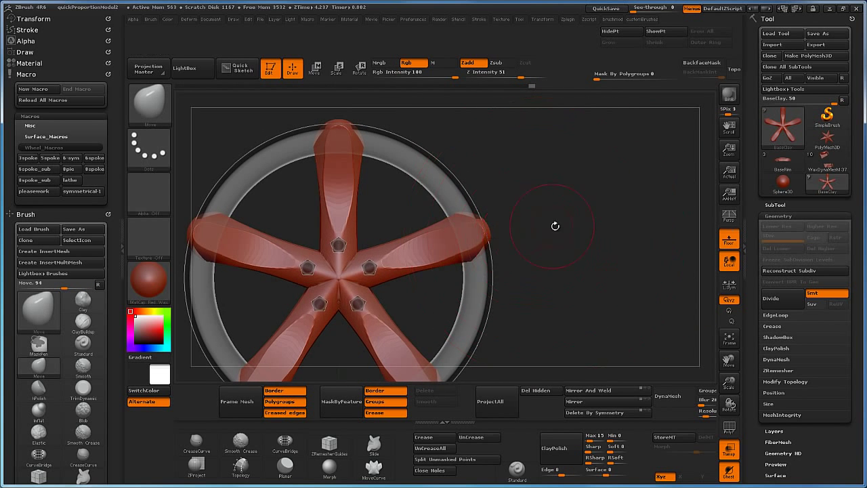
pyautogui.moveTo(554, 228); pyautogui.dragTo(489, 229)
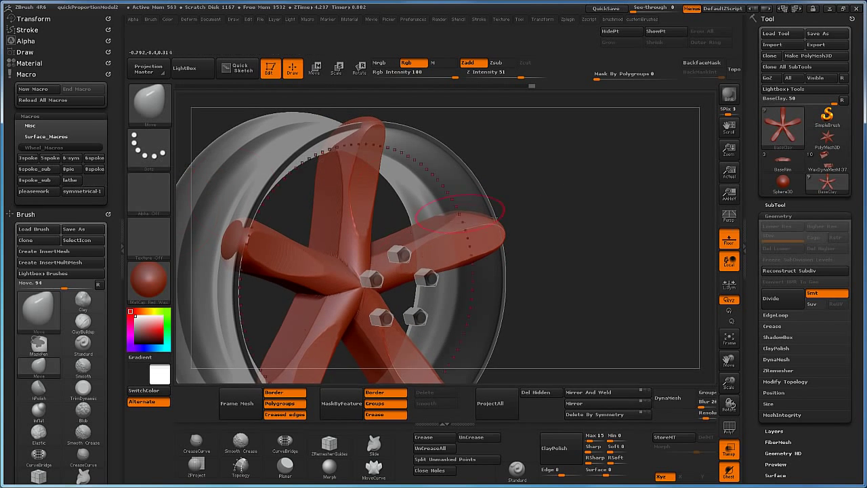
pyautogui.moveTo(651, 236); pyautogui.dragTo(605, 244)
pyautogui.click(80, 191)
pyautogui.press('2')
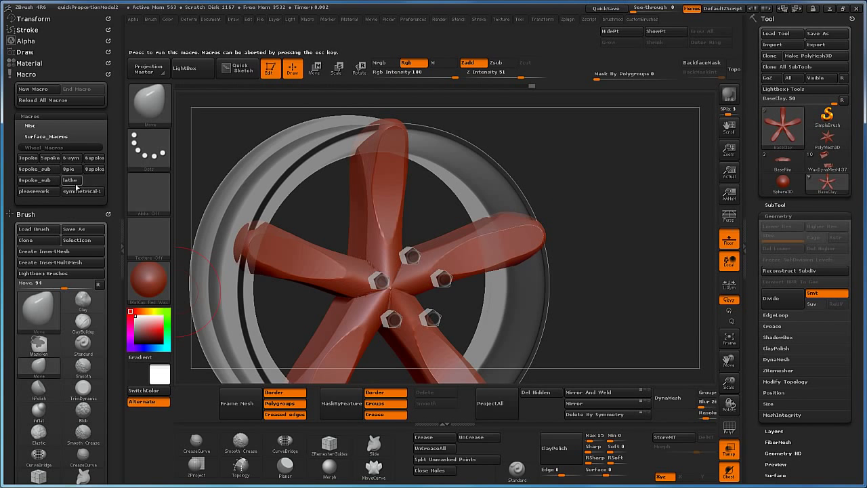
# Switch to the hPolish brush and flatten the hub centre where the five BaseClay spokes meet.
pyautogui.moveTo(622, 261); pyautogui.dragTo(647, 254)
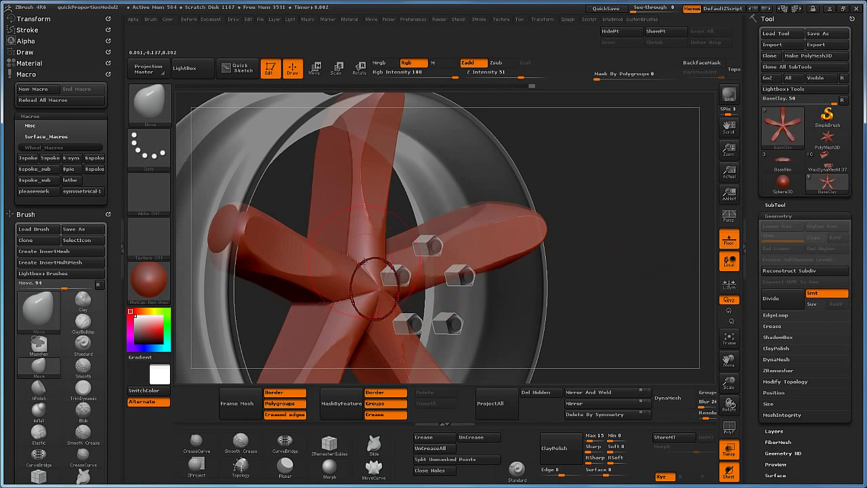
pyautogui.press('b')
pyautogui.press('h')
pyautogui.press('p')
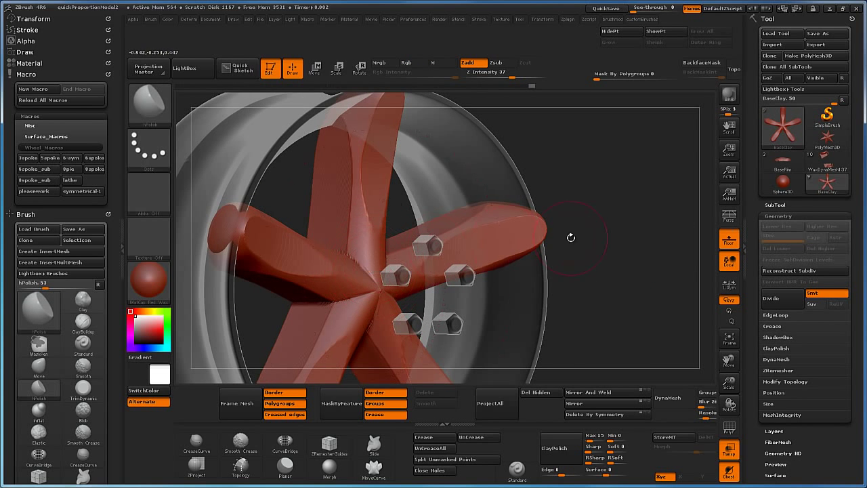
pyautogui.moveTo(615, 237); pyautogui.dragTo(600, 243)
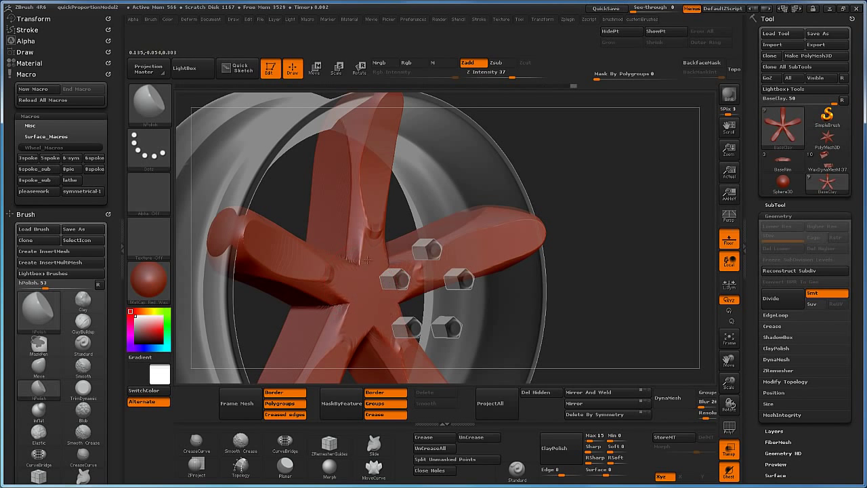
pyautogui.hotkey('ctrl', 'z')
pyautogui.hotkey('ctrl', 'z')
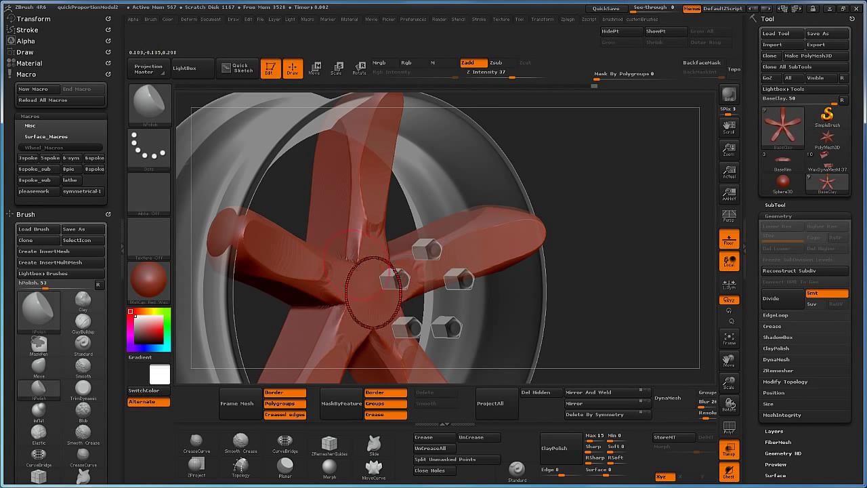
# Polish the spoke roots and the hub surface down around the lug nuts with hPolish strokes.
pyautogui.moveTo(620, 240)
pyautogui.mouseDown()
pyautogui.moveTo(640, 244)
pyautogui.moveTo(581, 253)
pyautogui.mouseUp()
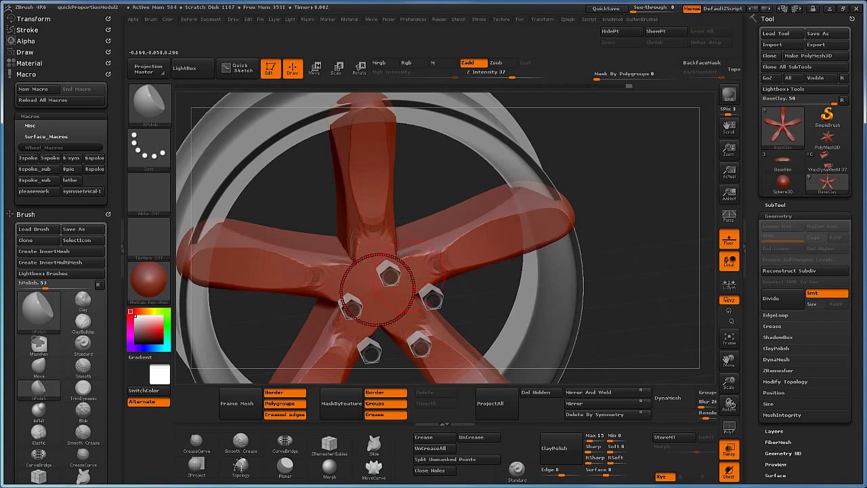
pyautogui.moveTo(383, 285); pyautogui.dragTo(378, 290)
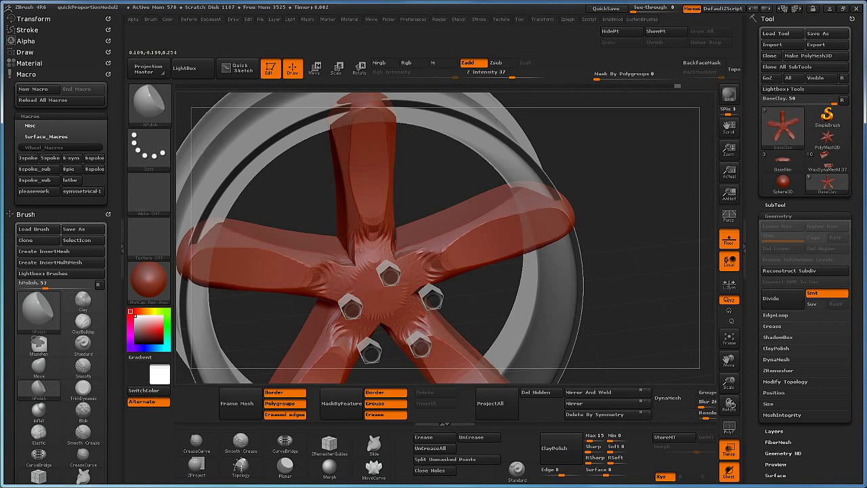
pyautogui.moveTo(476, 285); pyautogui.dragTo(440, 272)
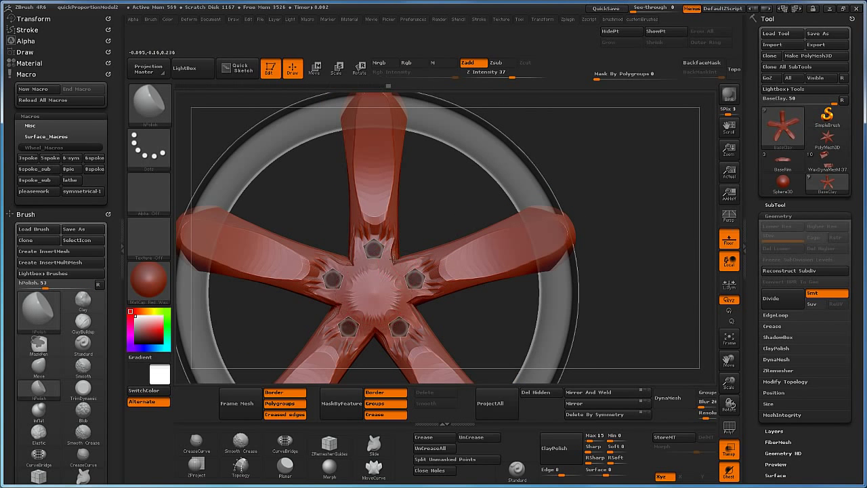
pyautogui.moveTo(404, 248); pyautogui.dragTo(484, 251)
# Adjust the DynaMesh resolution and remesh the BaseClay spokes with DynaMesh.
pyautogui.moveTo(539, 275); pyautogui.dragTo(585, 272)
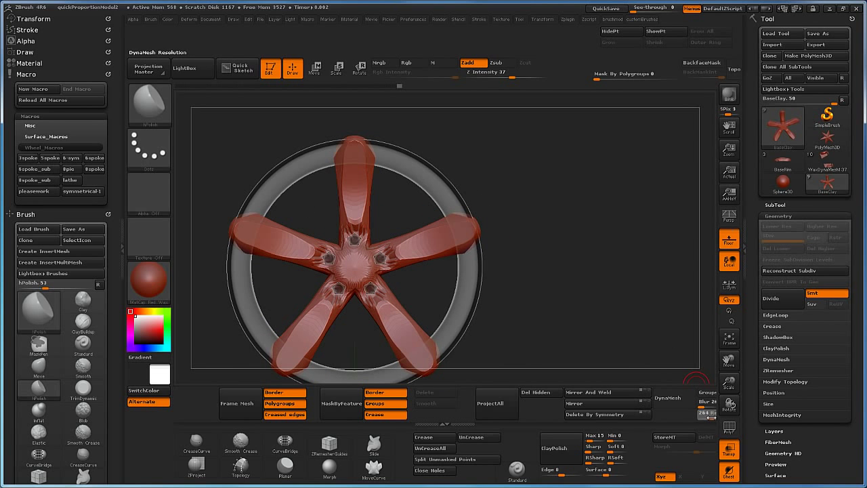
pyautogui.click(668, 399)
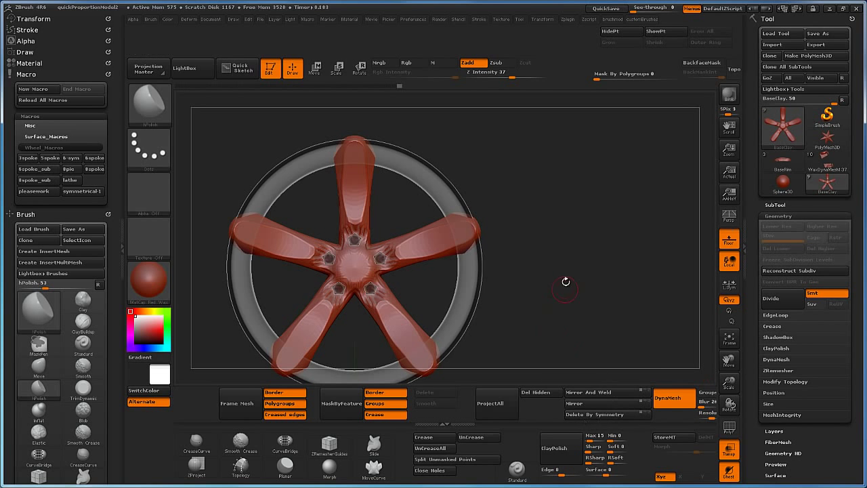
pyautogui.moveTo(563, 286); pyautogui.dragTo(599, 308)
# Undo unwanted strokes and flatten the seats around the lug nuts with hPolish, leaving a rounded central hub.
pyautogui.moveTo(302, 235)
pyautogui.mouseDown()
pyautogui.moveTo(263, 233)
pyautogui.moveTo(298, 227)
pyautogui.moveTo(264, 229)
pyautogui.moveTo(298, 214)
pyautogui.moveTo(300, 226)
pyautogui.moveTo(341, 213)
pyautogui.moveTo(428, 208)
pyautogui.mouseUp()
pyautogui.hotkey('ctrl', 'z')
pyautogui.hotkey('ctrl', 'z')
pyautogui.hotkey('ctrl', 'z')
pyautogui.hotkey('ctrl', 'z')
pyautogui.hotkey('ctrl', 'z')
pyautogui.hotkey('ctrl', 'z')
pyautogui.hotkey('ctrl', 'z')
pyautogui.hotkey('ctrl', 'z')
pyautogui.moveTo(356, 234)
pyautogui.mouseDown()
pyautogui.moveTo(395, 237)
pyautogui.moveTo(353, 236)
pyautogui.mouseUp()
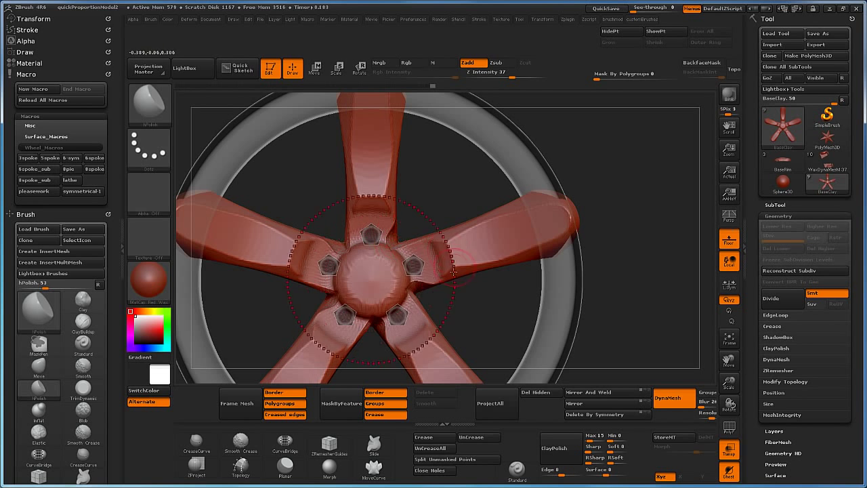
# Examine the symmetry options and how the Z-axis radial brush ring with a count of 100 covers the hub.
pyautogui.press('b')
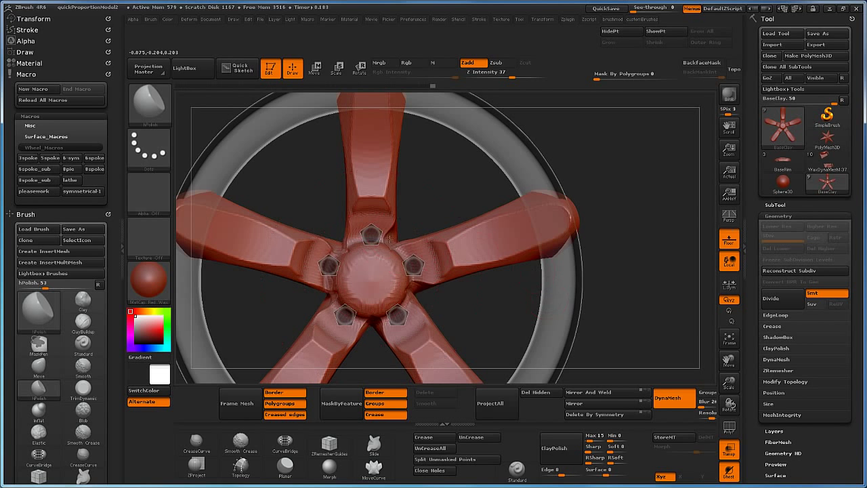
pyautogui.press('ctrl')
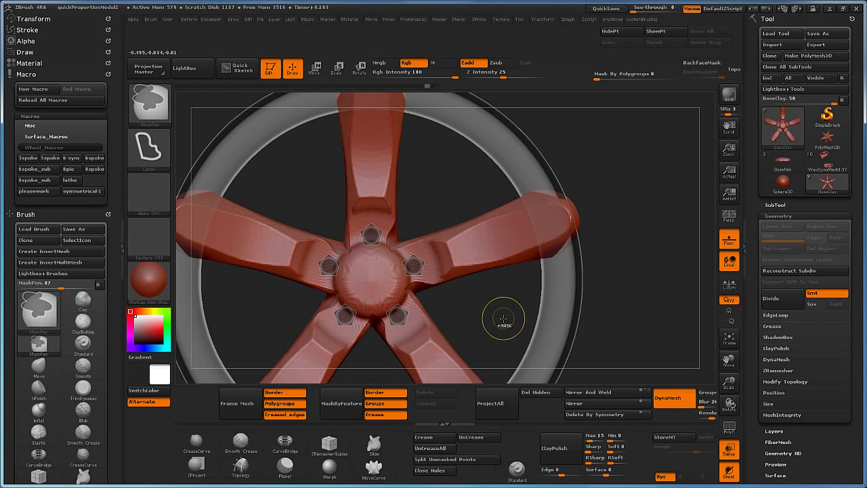
pyautogui.press('space')
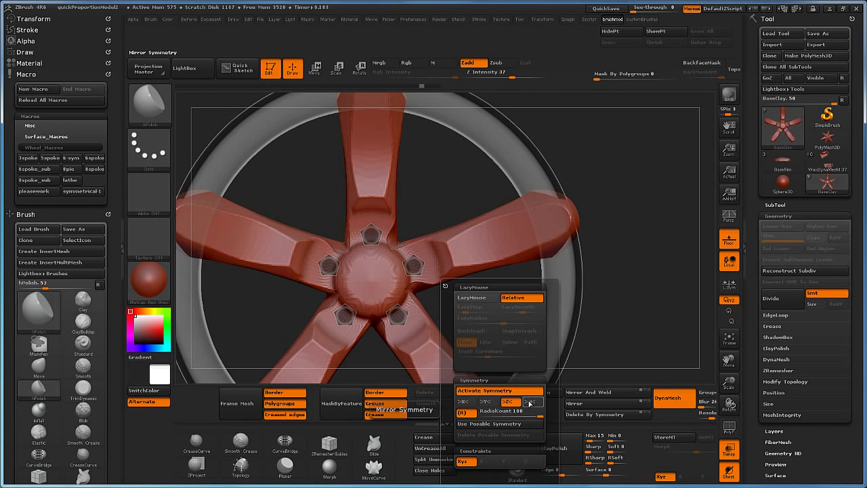
pyautogui.press('ctrl')
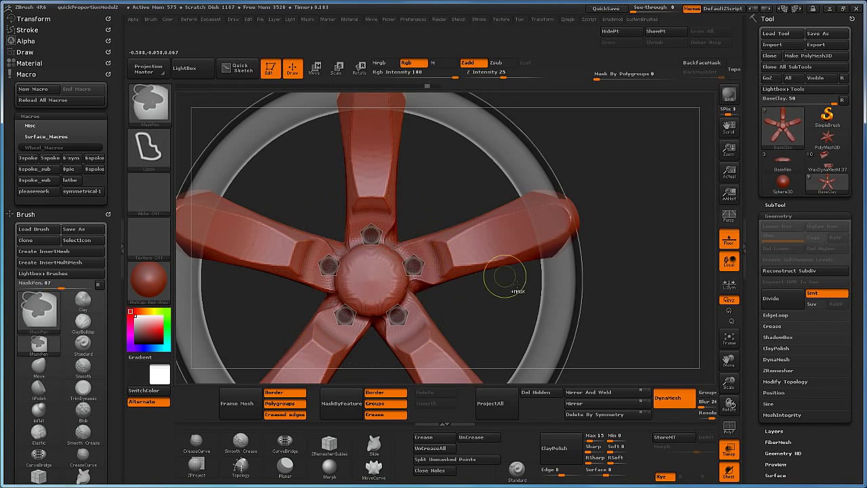
pyautogui.hotkey('ctrl', 'z')
pyautogui.moveTo(482, 315)
pyautogui.mouseDown()
pyautogui.moveTo(513, 322)
pyautogui.moveTo(436, 326)
pyautogui.moveTo(411, 309)
pyautogui.moveTo(480, 324)
pyautogui.moveTo(470, 317)
pyautogui.mouseUp()
pyautogui.rightClick(469, 317)
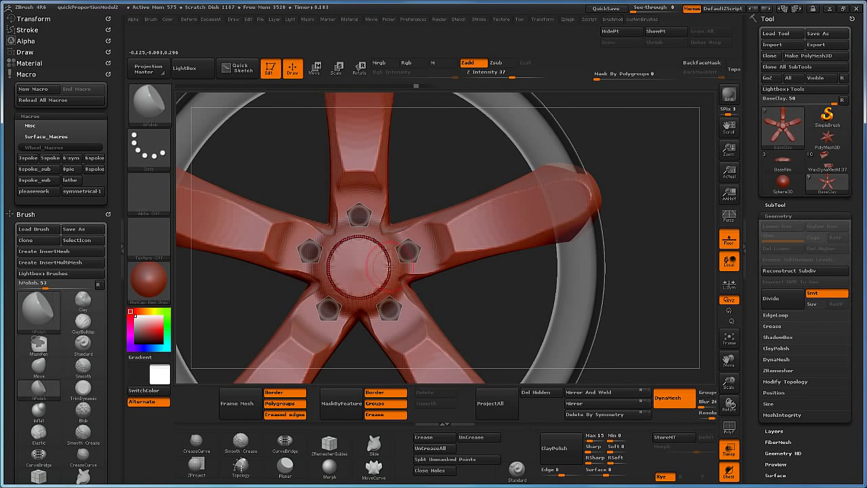
pyautogui.moveTo(389, 268); pyautogui.dragTo(390, 268)
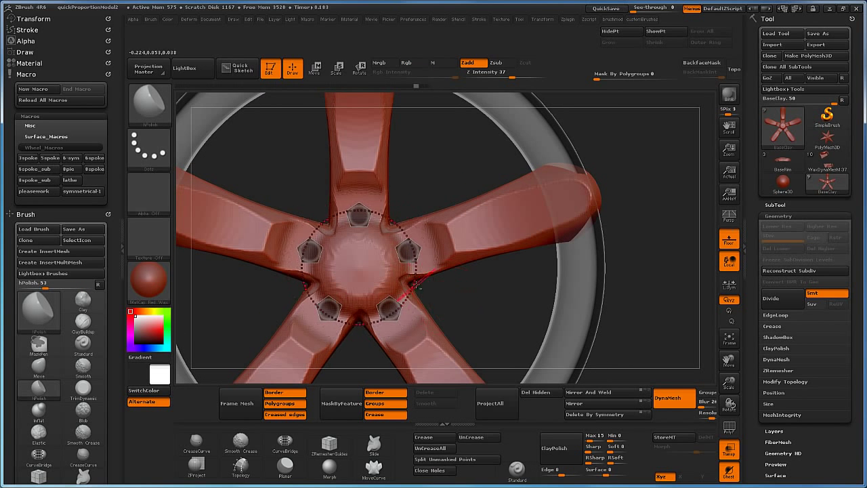
pyautogui.rightClick(429, 292)
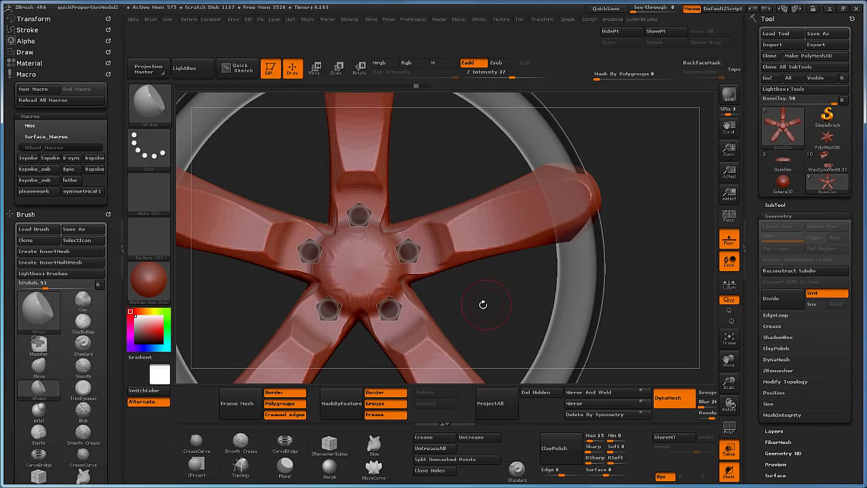
# Toggle Z symmetry off and back on in the symmetry options.
pyautogui.rightClick(468, 306)
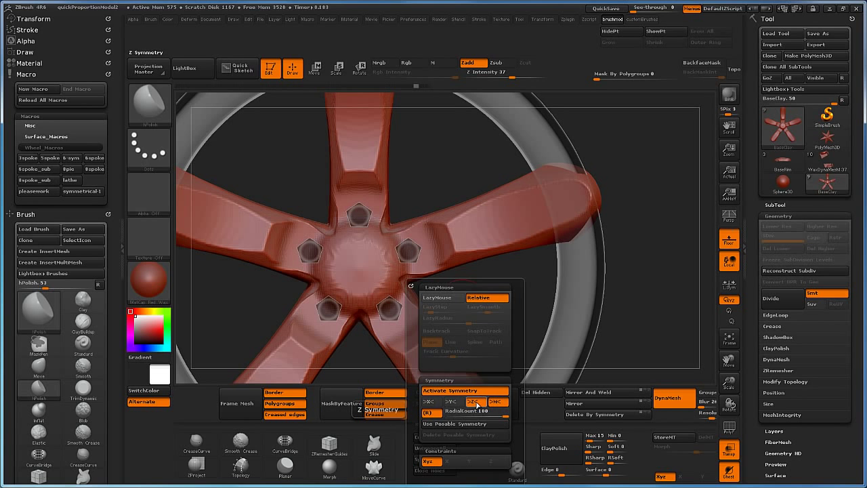
pyautogui.press('2')
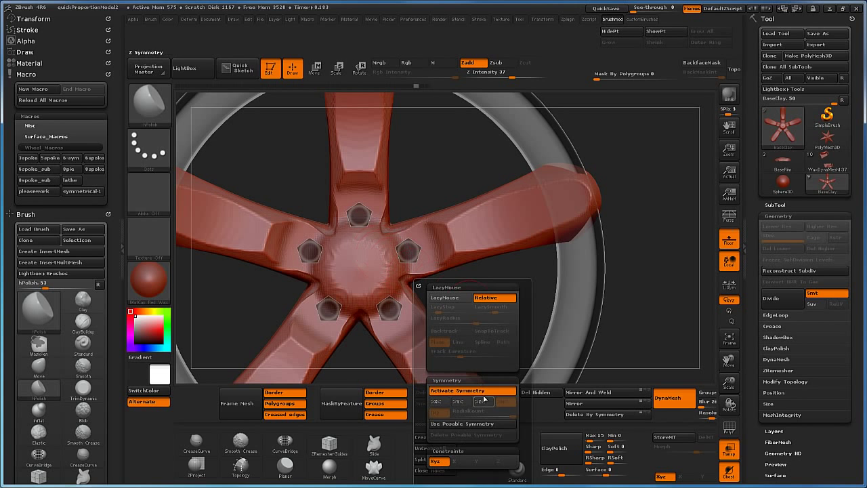
pyautogui.click(484, 404)
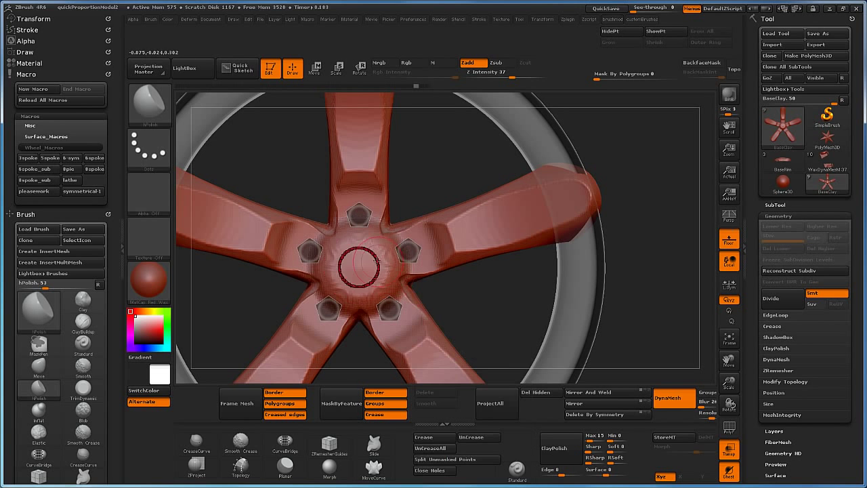
pyautogui.moveTo(476, 320); pyautogui.dragTo(481, 348)
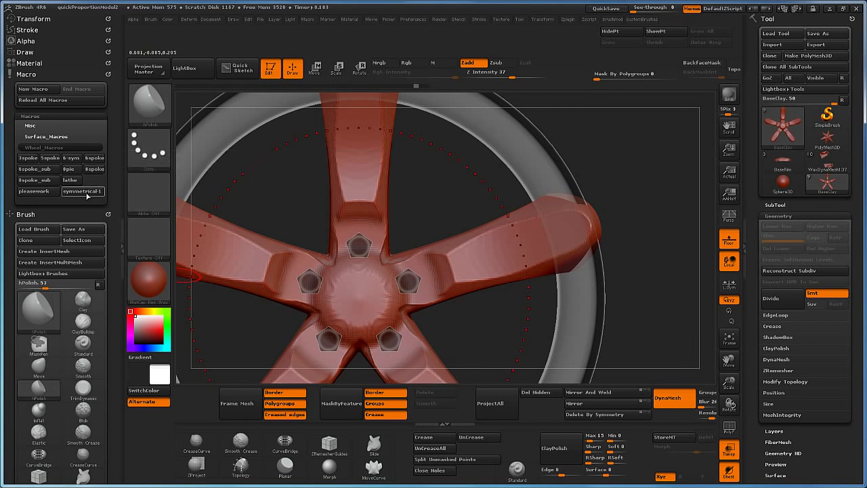
# Run the symmetrical wheel macro, resize the brush and polish the base of the upright spoke above its lug nut.
pyautogui.click(84, 192)
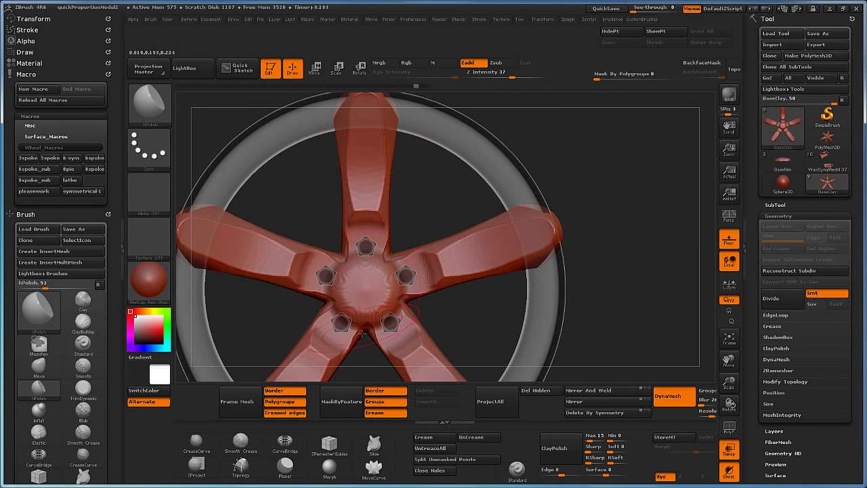
pyautogui.keyDown('ctrl'); pyautogui.moveTo(385, 272); pyautogui.dragTo(389, 291, button='right'); pyautogui.keyUp('ctrl')
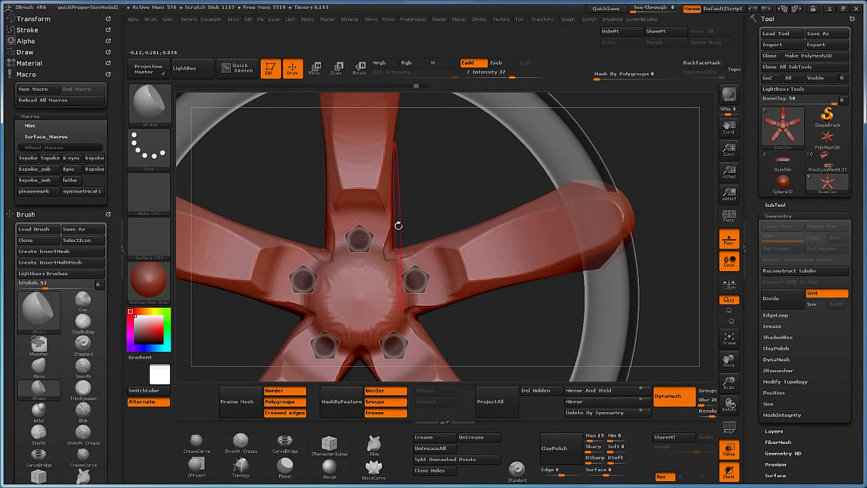
pyautogui.press('s')
pyautogui.moveTo(408, 221)
pyautogui.mouseDown()
pyautogui.moveTo(395, 222)
pyautogui.moveTo(391, 155)
pyautogui.mouseUp()
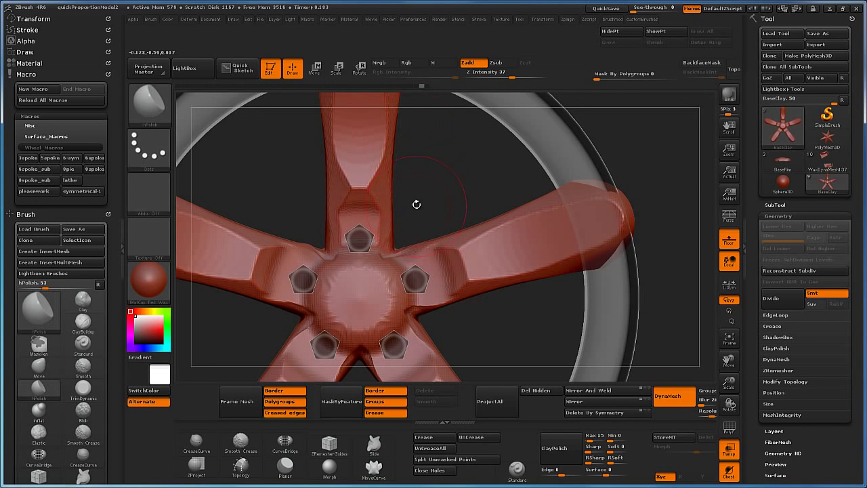
# Polish the edges of the upright spoke's front face along its length, keeping the taper toward the lug nut.
pyautogui.moveTo(415, 200); pyautogui.dragTo(366, 264)
pyautogui.keyDown('alt'); pyautogui.moveTo(385, 168); pyautogui.dragTo(358, 275); pyautogui.keyUp('alt')
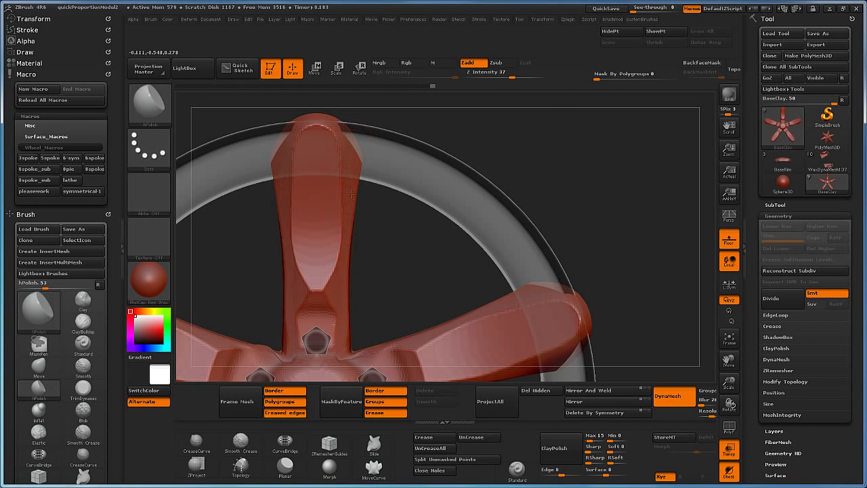
pyautogui.moveTo(389, 264); pyautogui.dragTo(350, 285)
pyautogui.moveTo(402, 276); pyautogui.dragTo(371, 241, button='right')
pyautogui.moveTo(377, 233); pyautogui.dragTo(325, 265)
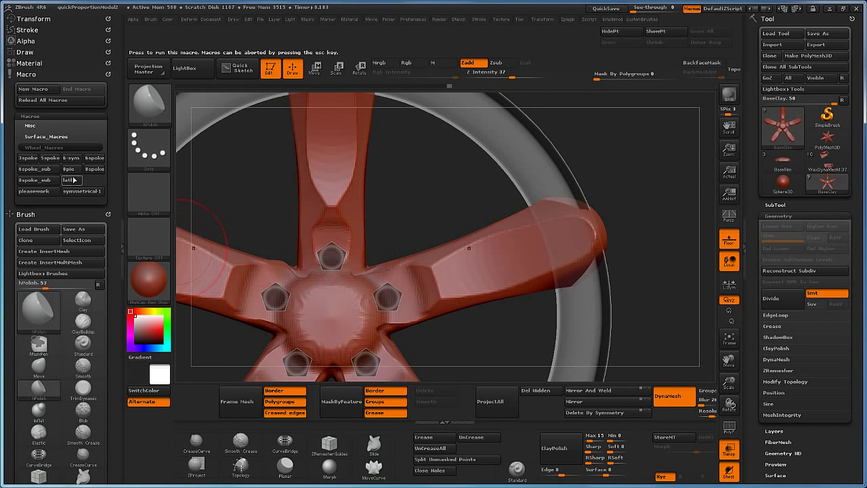
# Run the lathe macro, adjust the brush size and polish a flat circular face onto the central hub.
pyautogui.click(73, 181)
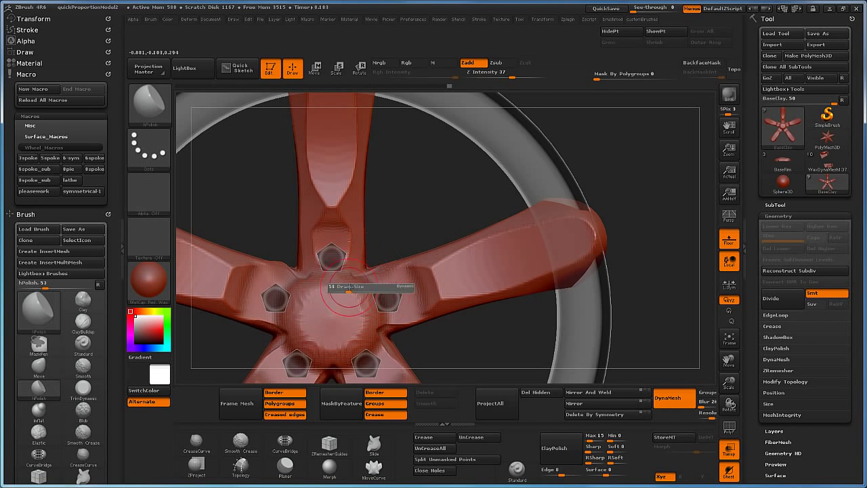
pyautogui.moveTo(349, 283); pyautogui.dragTo(350, 268)
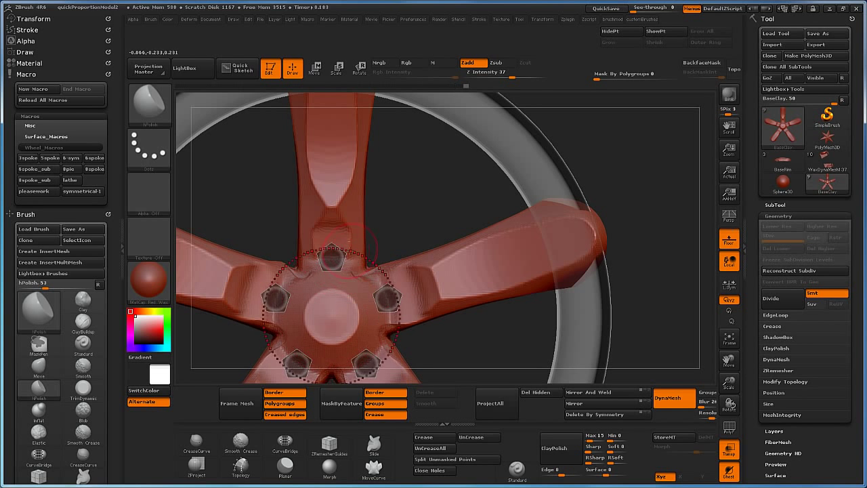
pyautogui.moveTo(387, 220); pyautogui.dragTo(376, 263)
pyautogui.keyDown('shift'); pyautogui.moveTo(361, 283); pyautogui.dragTo(355, 291); pyautogui.keyUp('shift')
# Try another polish stroke at the upright spoke's base beside the lug nut and undo it.
pyautogui.moveTo(404, 223); pyautogui.dragTo(379, 220)
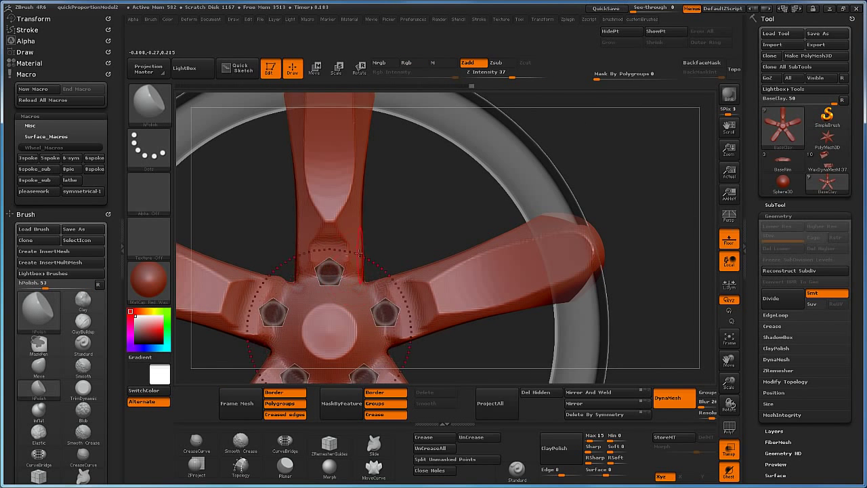
pyautogui.moveTo(350, 256)
pyautogui.mouseDown()
pyautogui.moveTo(356, 276)
pyautogui.moveTo(367, 274)
pyautogui.mouseUp()
pyautogui.hotkey('ctrl', 'z')
pyautogui.moveTo(400, 227)
pyautogui.mouseDown()
pyautogui.moveTo(427, 220)
pyautogui.moveTo(406, 223)
pyautogui.mouseUp()
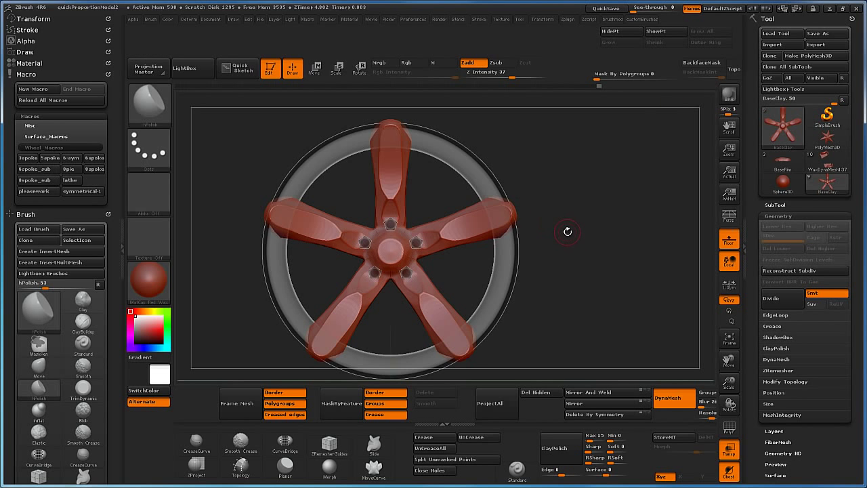
# Slice through the spokes near the rim using the SliceCurve brush with a circular stroke.
pyautogui.moveTo(568, 235)
pyautogui.mouseDown()
pyautogui.moveTo(597, 223)
pyautogui.moveTo(548, 201)
pyautogui.moveTo(631, 213)
pyautogui.moveTo(596, 202)
pyautogui.mouseUp()
pyautogui.click(149, 103)
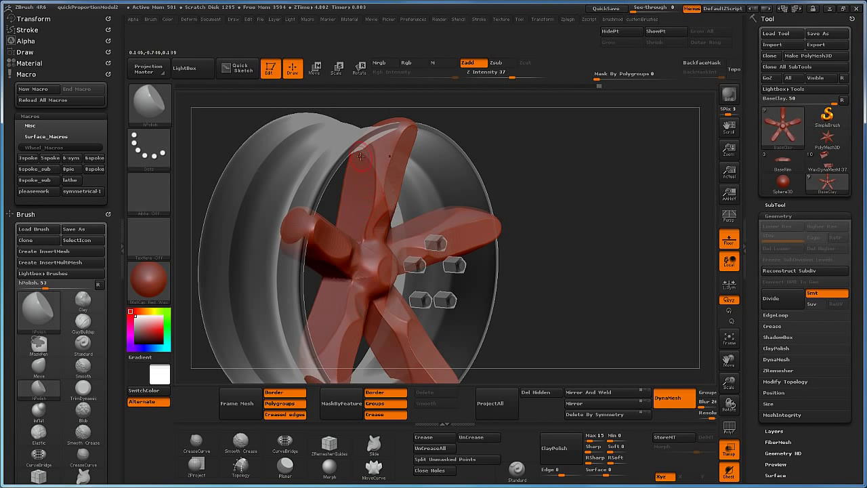
pyautogui.hotkey('ctrl', 'shift')
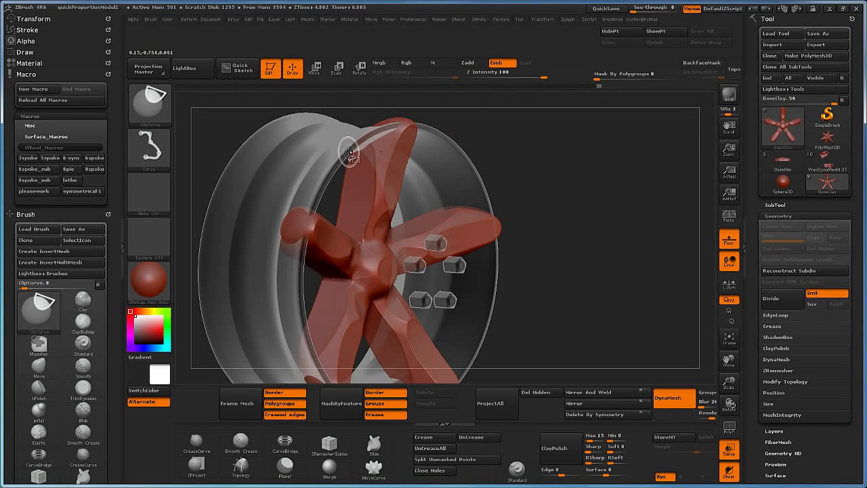
pyautogui.keyDown('ctrl'); pyautogui.keyDown('shift'); pyautogui.click(149, 101); pyautogui.keyUp('shift'); pyautogui.keyUp('ctrl')
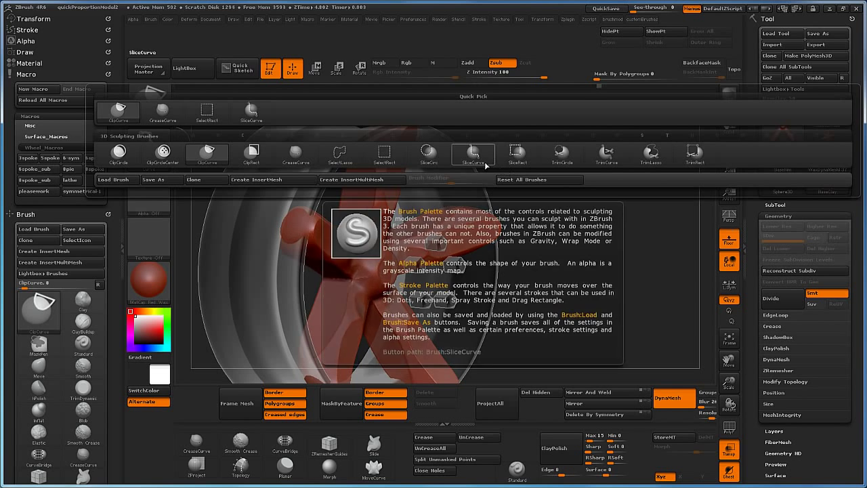
pyautogui.click(472, 154)
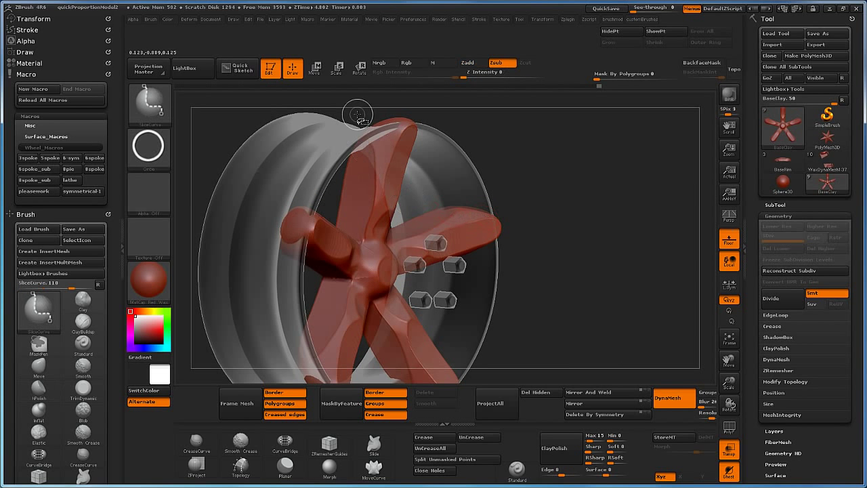
pyautogui.moveTo(358, 112)
pyautogui.keyDown('ctrl'); pyautogui.keyDown('shift'); pyautogui.mouseDown()
pyautogui.moveTo(362, 180)
pyautogui.moveTo(363, 121)
pyautogui.mouseUp(); pyautogui.keyUp('shift'); pyautogui.keyUp('ctrl')
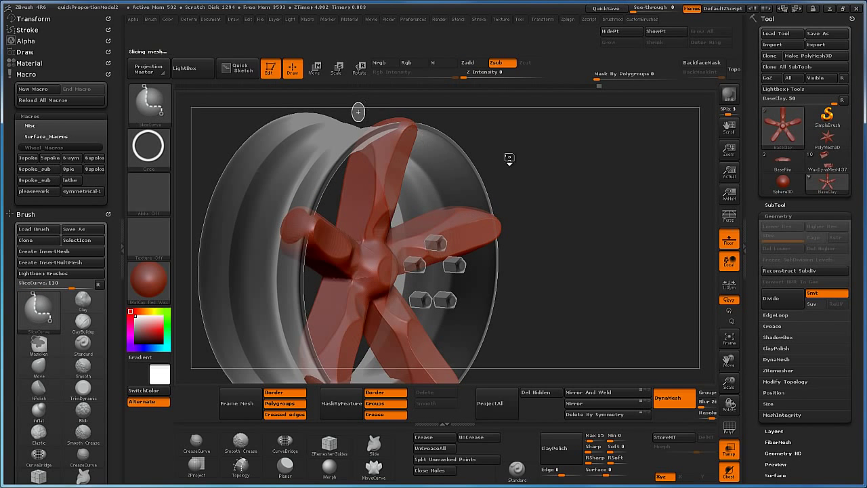
# Isolate and hide the sliced outer portion of one side spoke, leaving only its stub at the hub.
pyautogui.click(147, 146)
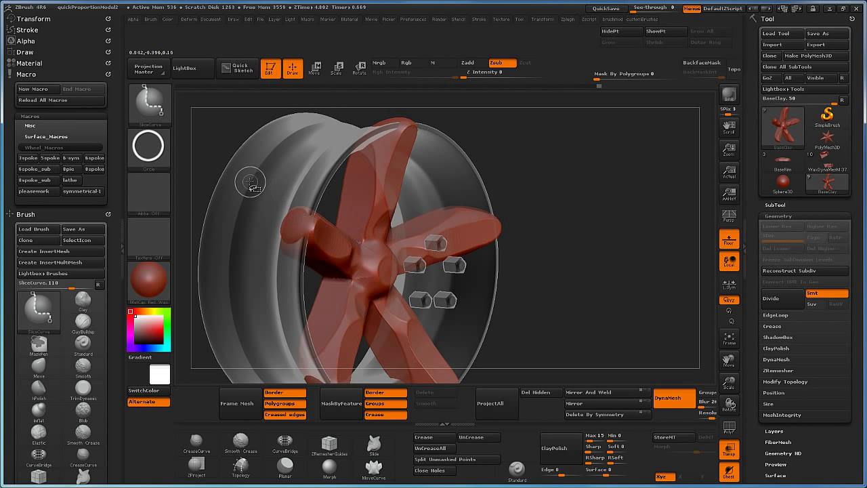
pyautogui.click(166, 118)
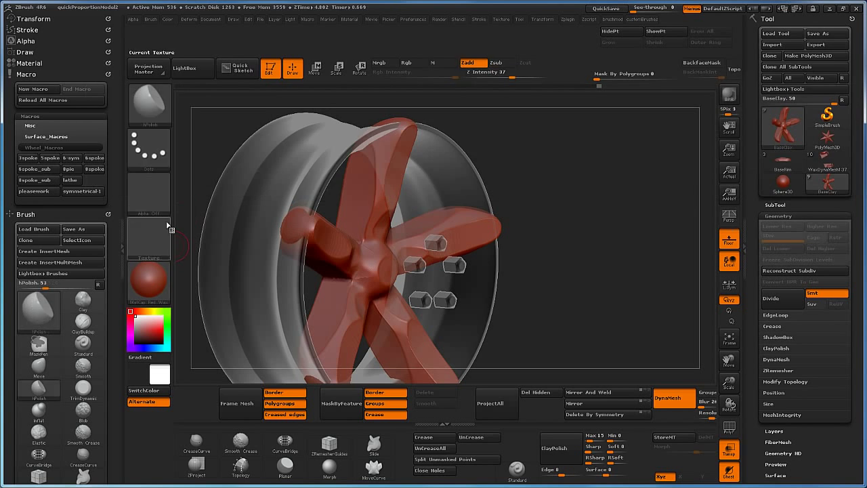
pyautogui.keyDown('ctrl'); pyautogui.keyDown('shift'); pyautogui.click(152, 138); pyautogui.keyUp('shift'); pyautogui.keyUp('ctrl')
pyautogui.keyDown('ctrl'); pyautogui.keyDown('shift'); pyautogui.click(295, 158); pyautogui.keyUp('shift'); pyautogui.keyUp('ctrl')
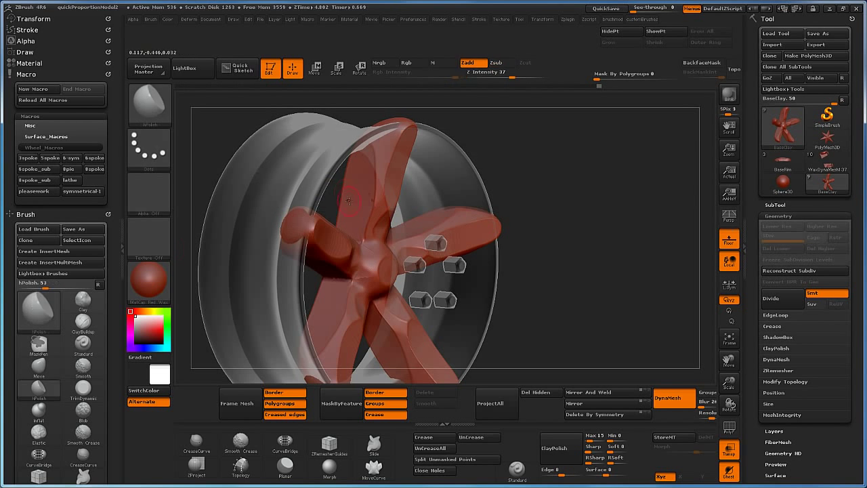
pyautogui.moveTo(311, 286)
pyautogui.keyDown('ctrl'); pyautogui.keyDown('shift'); pyautogui.mouseDown()
pyautogui.moveTo(356, 231)
pyautogui.moveTo(353, 238)
pyautogui.moveTo(362, 202)
pyautogui.moveTo(349, 134)
pyautogui.mouseUp(); pyautogui.keyUp('shift'); pyautogui.keyUp('ctrl')
pyautogui.keyDown('ctrl'); pyautogui.keyDown('shift'); pyautogui.click(358, 217); pyautogui.keyUp('shift'); pyautogui.keyUp('ctrl')
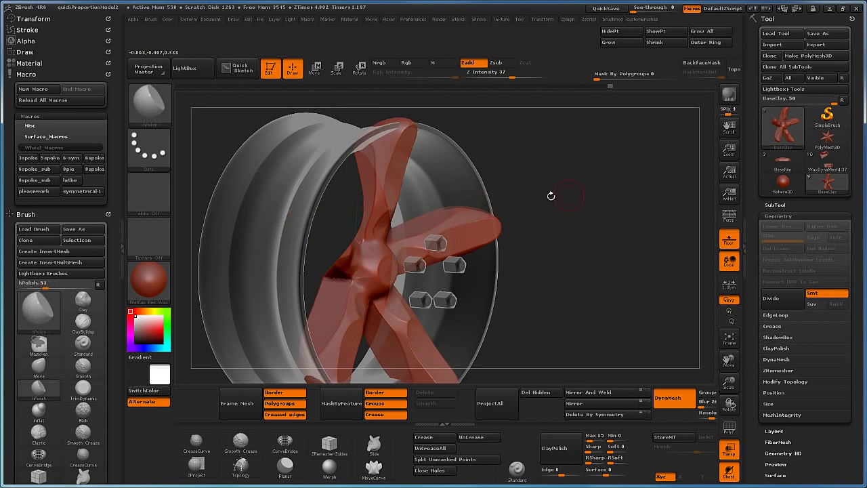
# Delete the hidden outer part of the spoke and remesh the clay with DynaMesh.
pyautogui.keyDown('shift'); pyautogui.moveTo(579, 204); pyautogui.dragTo(587, 206); pyautogui.keyUp('shift')
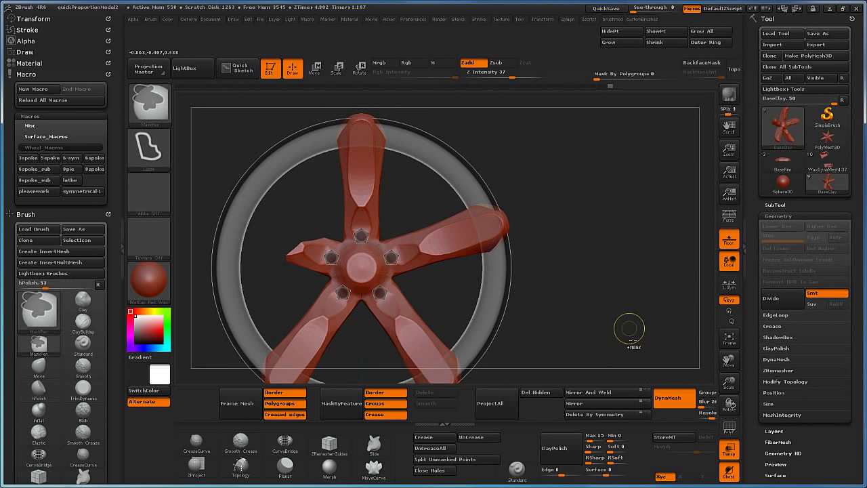
pyautogui.keyDown('ctrl'); pyautogui.moveTo(619, 258); pyautogui.dragTo(644, 329); pyautogui.keyUp('ctrl')
pyautogui.moveTo(610, 253); pyautogui.dragTo(600, 364)
pyautogui.click(535, 392)
# Run the 5spoke macro to rebuild the cut spoke, stepping back and forth through history to compare the results.
pyautogui.moveTo(587, 277)
pyautogui.mouseDown()
pyautogui.moveTo(622, 292)
pyautogui.moveTo(612, 276)
pyautogui.moveTo(621, 276)
pyautogui.moveTo(579, 262)
pyautogui.mouseUp()
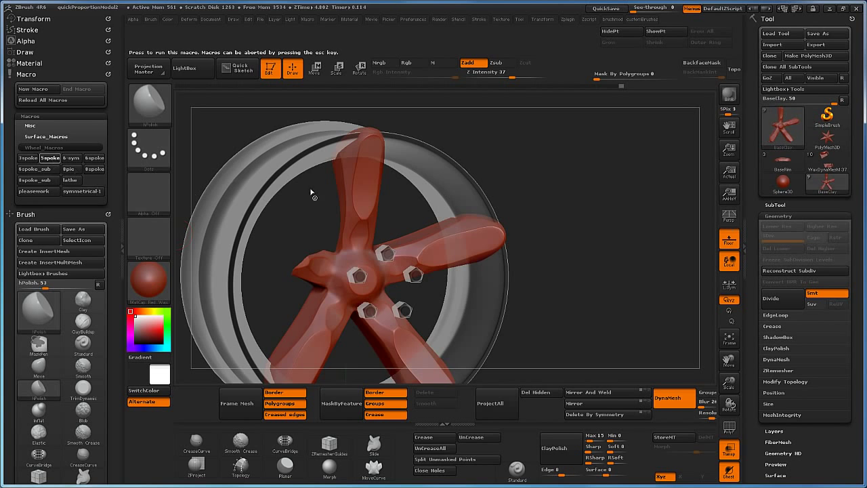
pyautogui.moveTo(644, 242); pyautogui.dragTo(629, 269)
pyautogui.hotkey('ctrl', 'z')
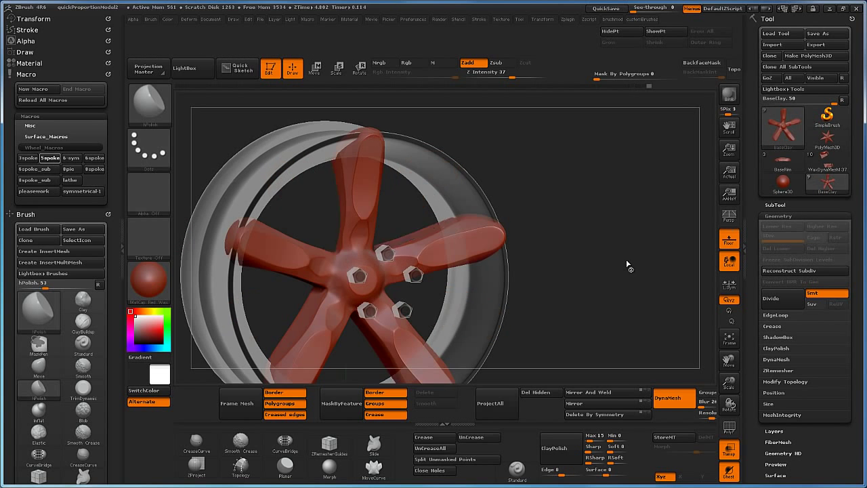
pyautogui.hotkey('ctrl', 'shift', 'z')
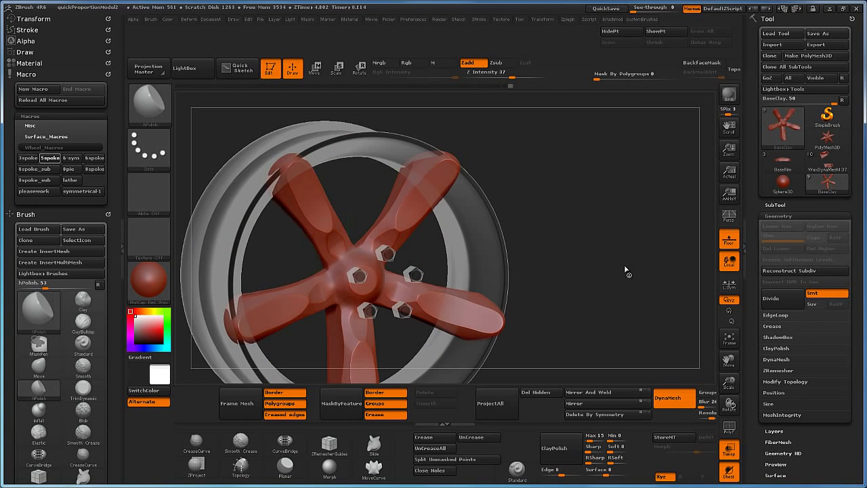
pyautogui.hotkey('ctrl', 'z')
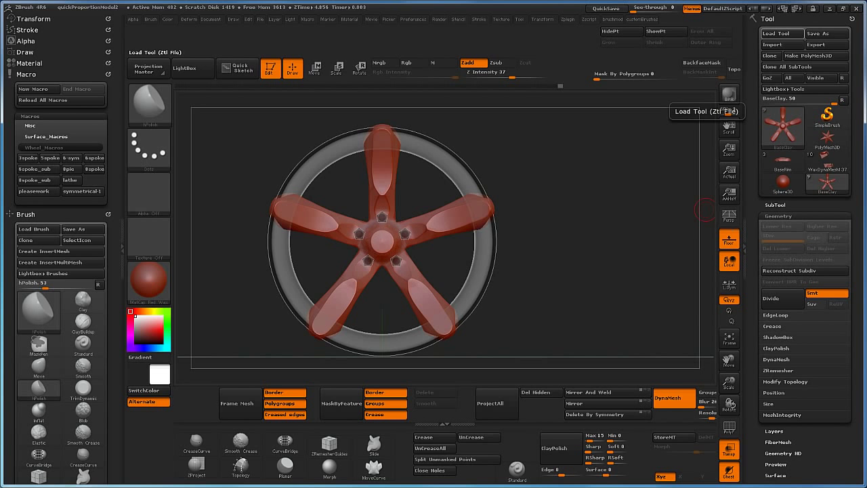
# Find the wheel_lugs_drill2 subtool in the subtool list, make it active and view it from the wheel's side.
pyautogui.moveTo(553, 256); pyautogui.dragTo(565, 278)
pyautogui.click(785, 204)
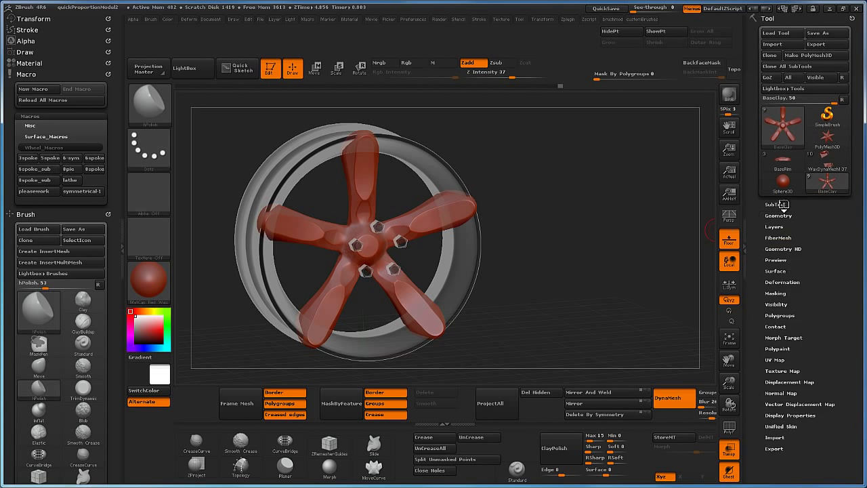
pyautogui.moveTo(785, 203); pyautogui.dragTo(785, 96)
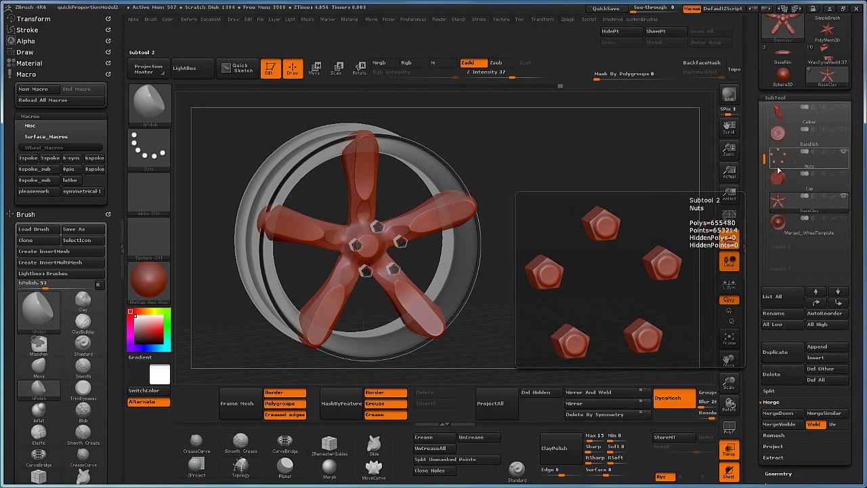
pyautogui.moveTo(764, 174); pyautogui.dragTo(765, 128)
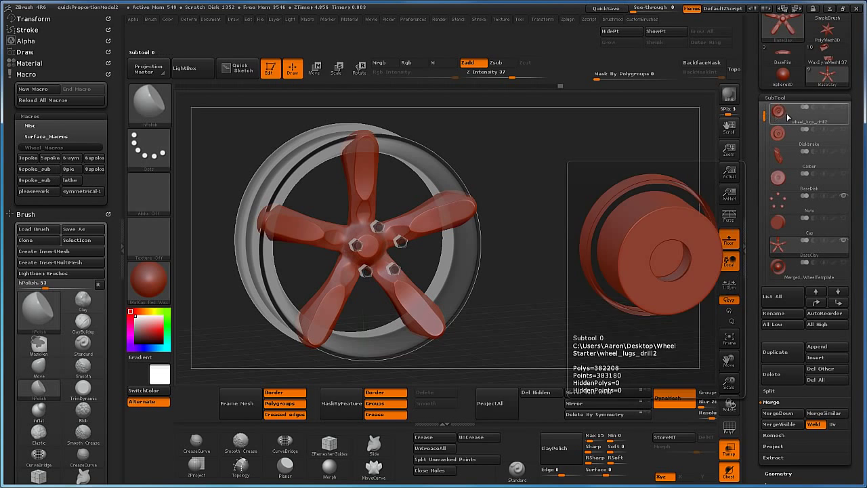
pyautogui.click(786, 120)
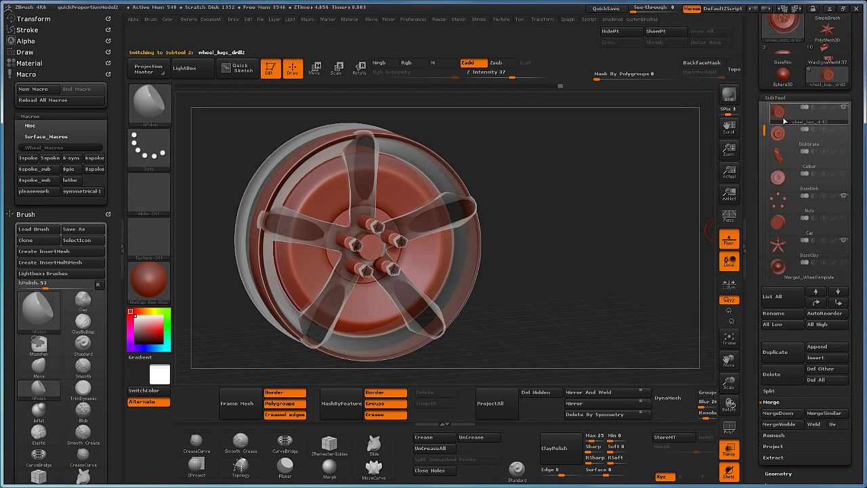
pyautogui.moveTo(533, 267); pyautogui.dragTo(529, 180)
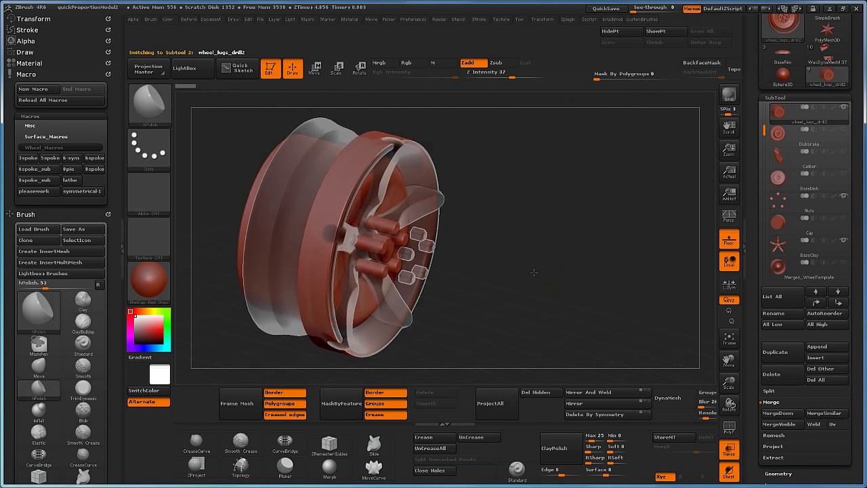
# Move the wheel_lugs_drill2 subtool slightly toward the back of the wheel along its axis with a transpose line.
pyautogui.moveTo(537, 274)
pyautogui.keyDown('alt'); pyautogui.mouseDown()
pyautogui.moveTo(599, 270)
pyautogui.moveTo(601, 239)
pyautogui.moveTo(584, 245)
pyautogui.moveTo(580, 271)
pyautogui.moveTo(574, 242)
pyautogui.moveTo(610, 225)
pyautogui.moveTo(626, 228)
pyautogui.moveTo(555, 238)
pyautogui.moveTo(580, 248)
pyautogui.moveTo(533, 271)
pyautogui.mouseUp(); pyautogui.keyUp('alt')
pyautogui.press('w')
pyautogui.moveTo(409, 239); pyautogui.dragTo(481, 250)
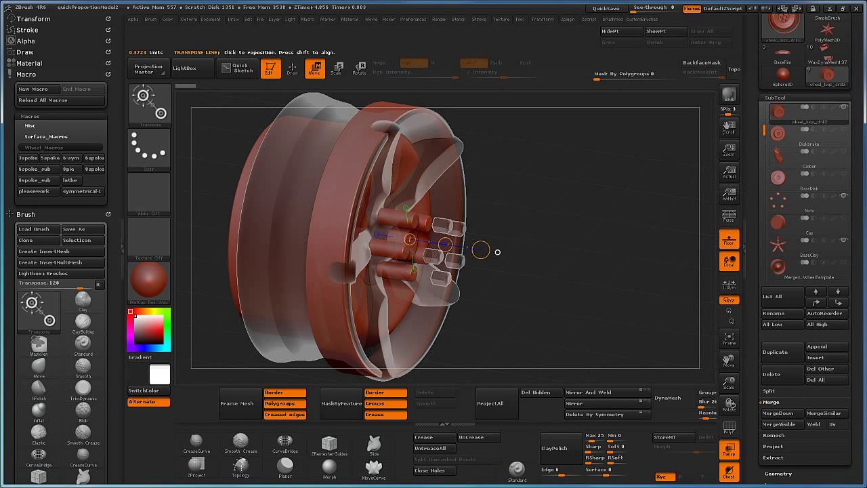
pyautogui.moveTo(445, 245); pyautogui.dragTo(440, 243)
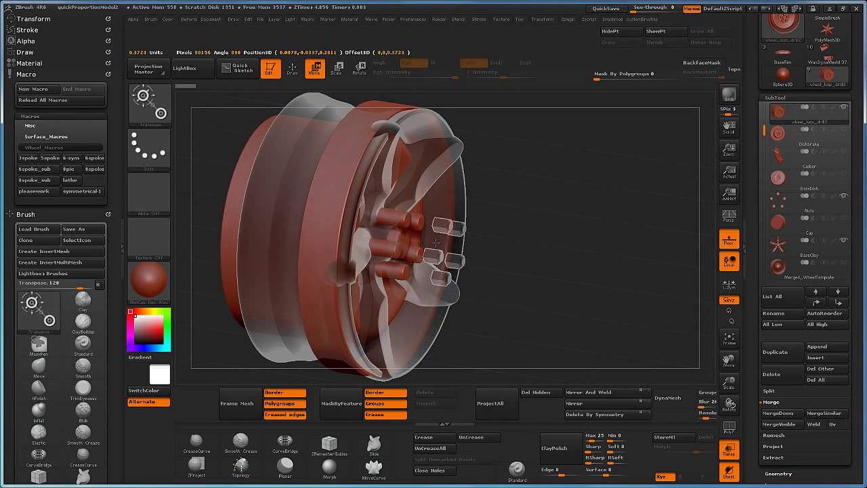
pyautogui.moveTo(409, 238); pyautogui.dragTo(481, 250)
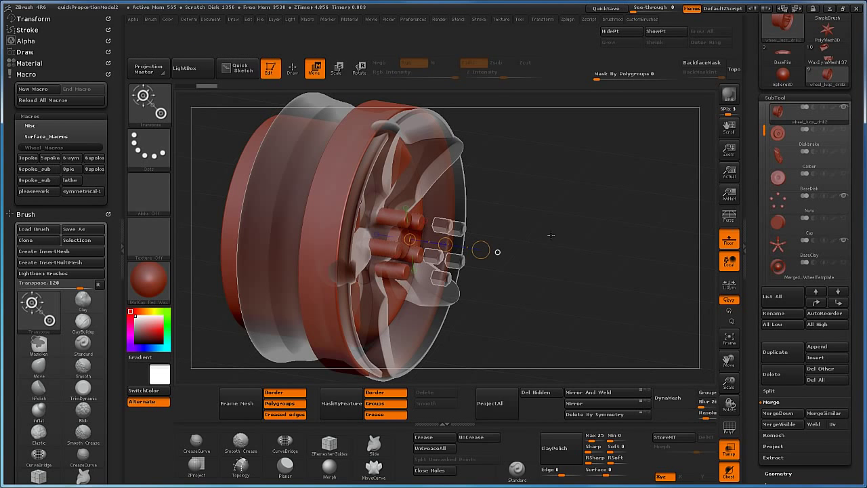
pyautogui.moveTo(555, 241); pyautogui.dragTo(533, 173)
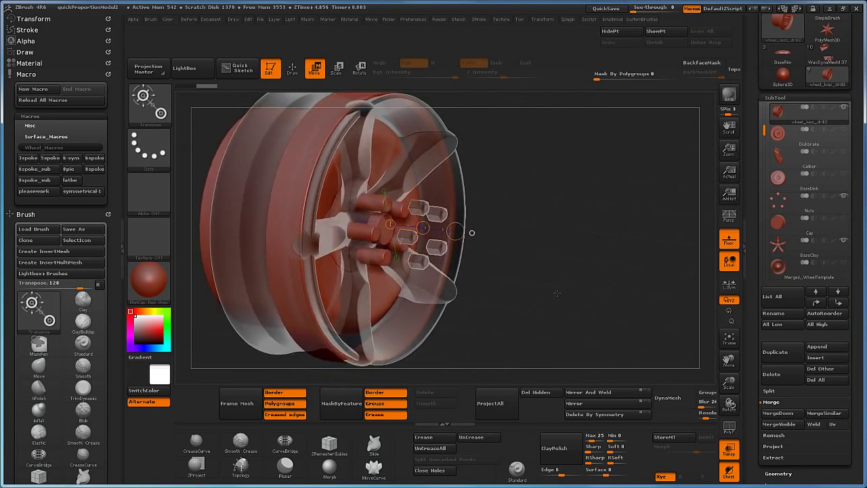
pyautogui.moveTo(551, 276)
pyautogui.mouseDown()
pyautogui.moveTo(570, 275)
pyautogui.moveTo(549, 283)
pyautogui.moveTo(552, 290)
pyautogui.mouseUp()
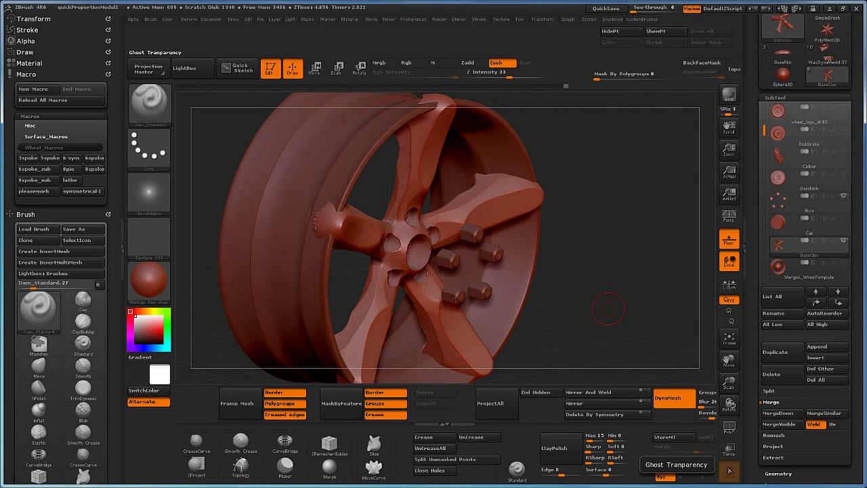
# Make the Nuts subtool active and examine how the lug nuts line up with the holes drilled in the hub.
pyautogui.moveTo(633, 328); pyautogui.dragTo(614, 335)
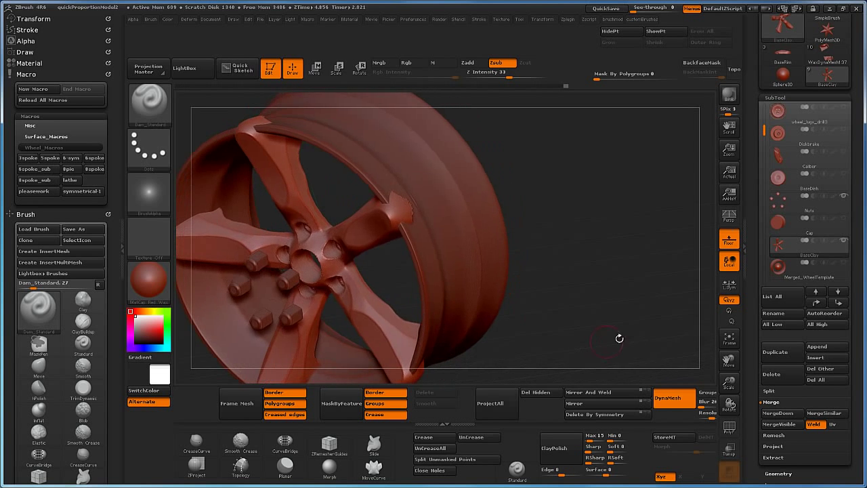
pyautogui.click(781, 202)
pyautogui.moveTo(597, 303); pyautogui.dragTo(608, 290)
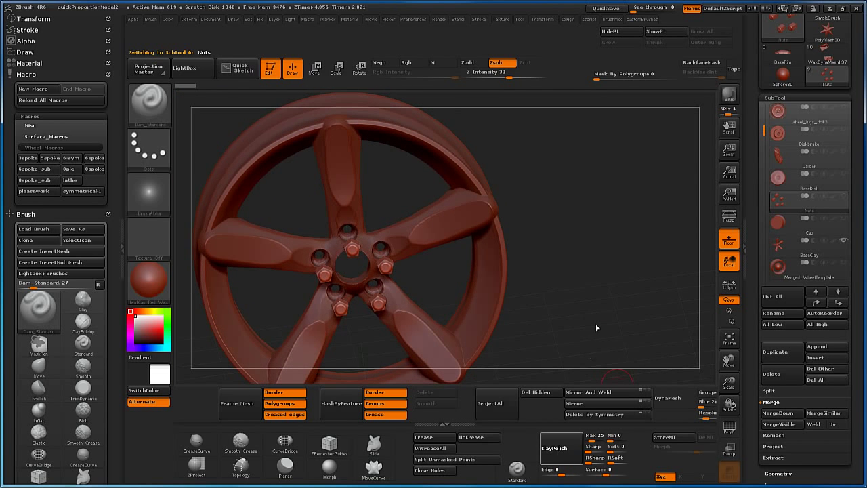
pyautogui.moveTo(596, 319); pyautogui.dragTo(594, 326)
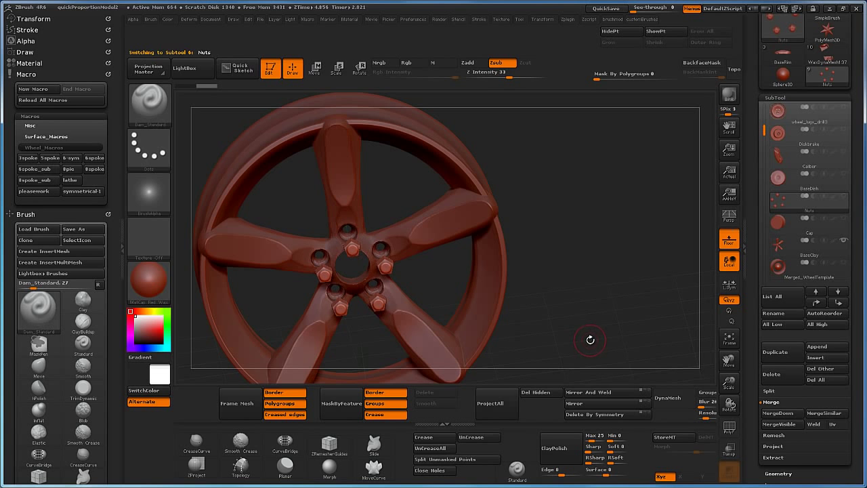
pyautogui.moveTo(586, 329); pyautogui.dragTo(554, 333)
pyautogui.rightClick(551, 334)
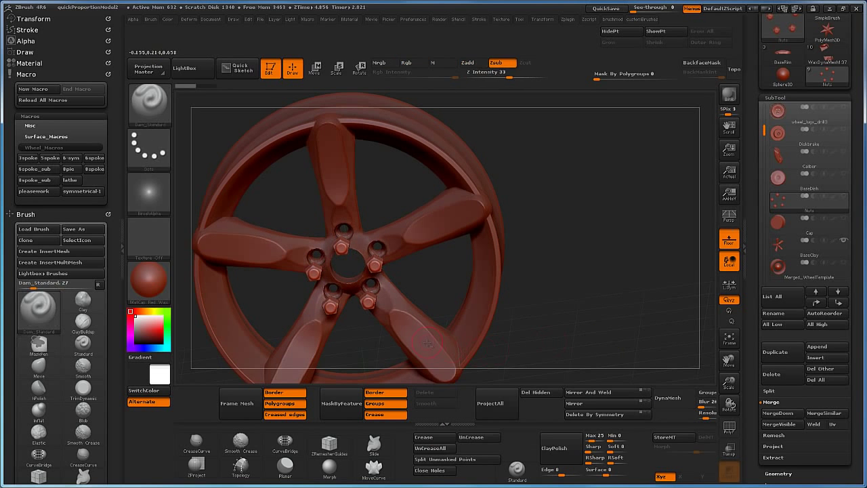
# Reselect the BaseClay spokes and trim the upright spoke's tip inside the rim with the SliceCurve brush.
pyautogui.keyDown('alt'); pyautogui.click(427, 342); pyautogui.keyUp('alt')
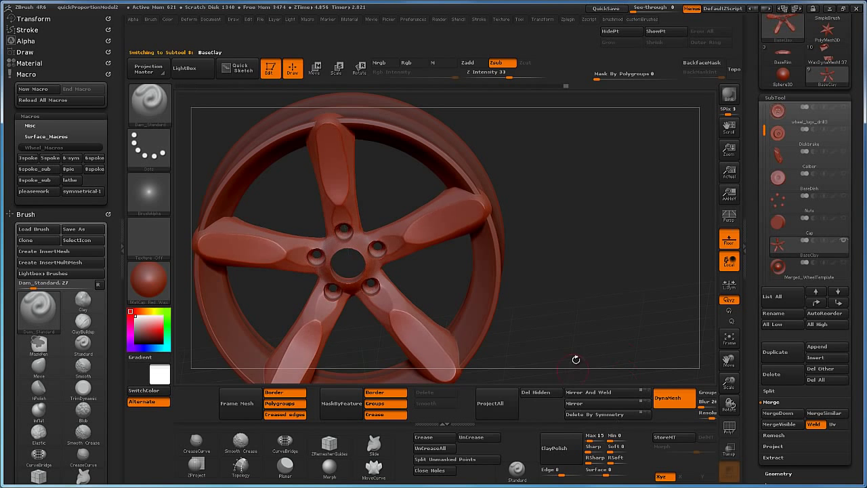
pyautogui.moveTo(581, 333); pyautogui.dragTo(644, 253)
pyautogui.keyDown('alt'); pyautogui.moveTo(455, 246); pyautogui.dragTo(455, 200); pyautogui.keyUp('alt')
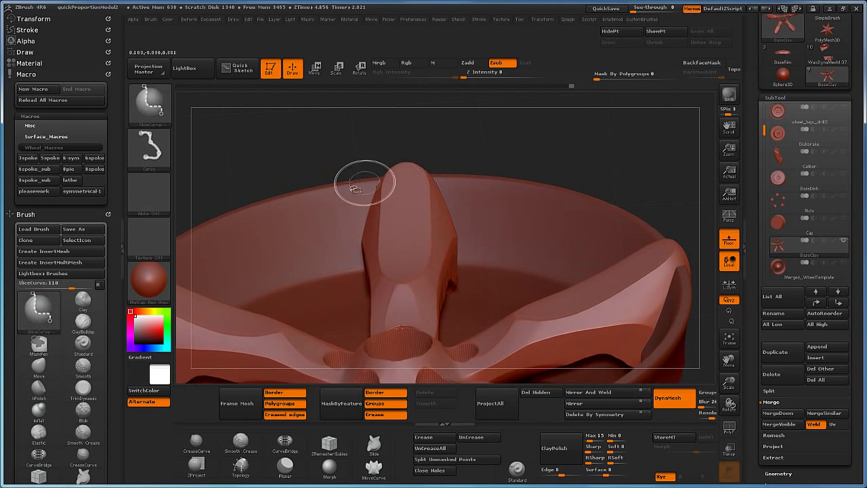
pyautogui.moveTo(439, 145)
pyautogui.mouseDown()
pyautogui.moveTo(498, 150)
pyautogui.moveTo(447, 161)
pyautogui.mouseUp()
pyautogui.hotkey('ctrl', 'shift')
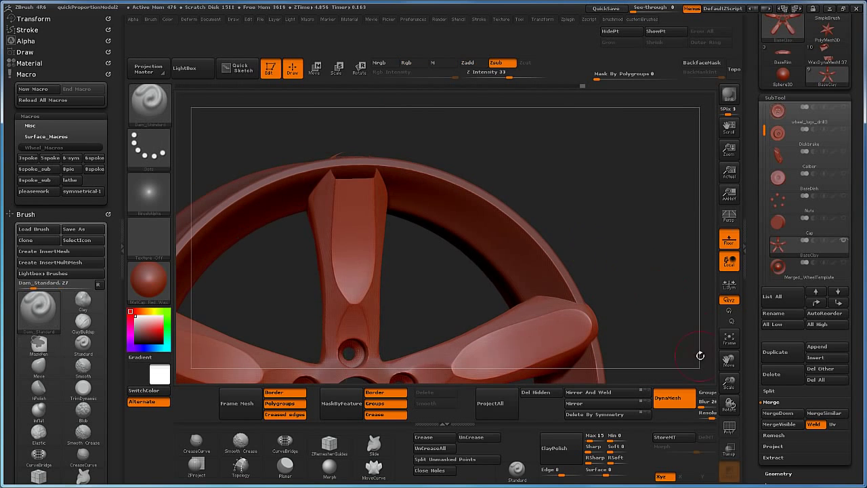
# Remesh the clay at a higher DynaMesh resolution and repeat the trimmed spoke around the wheel with the 5spoke macro.
pyautogui.moveTo(707, 418); pyautogui.dragTo(716, 418)
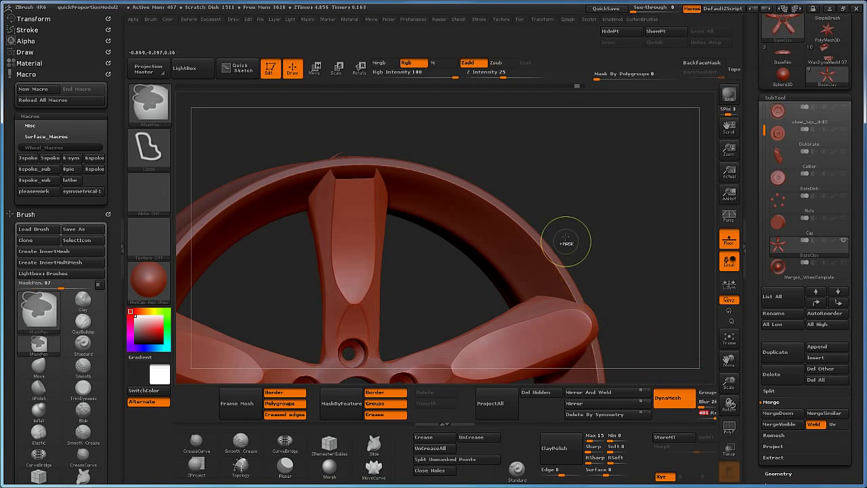
pyautogui.keyDown('ctrl'); pyautogui.moveTo(557, 194); pyautogui.dragTo(587, 220); pyautogui.keyUp('ctrl')
pyautogui.moveTo(609, 280)
pyautogui.mouseDown()
pyautogui.moveTo(603, 227)
pyautogui.moveTo(573, 203)
pyautogui.moveTo(572, 182)
pyautogui.moveTo(546, 187)
pyautogui.moveTo(585, 189)
pyautogui.moveTo(564, 189)
pyautogui.moveTo(561, 206)
pyautogui.moveTo(563, 183)
pyautogui.moveTo(561, 203)
pyautogui.moveTo(568, 196)
pyautogui.mouseUp()
pyautogui.press('space')
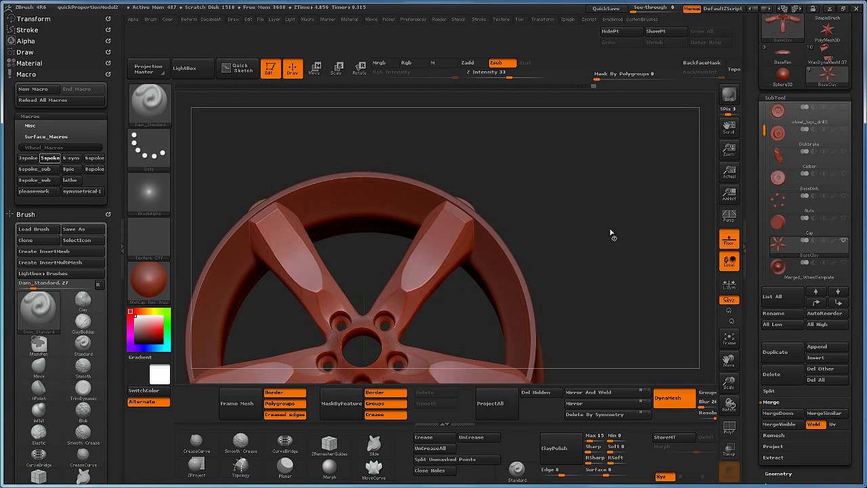
pyautogui.moveTo(611, 231); pyautogui.dragTo(605, 236)
# Select the Nuts subtool and move the lug nuts along the wheel's axis into the hub holes.
pyautogui.keyDown('shift'); pyautogui.moveTo(591, 266); pyautogui.dragTo(572, 232); pyautogui.keyUp('shift')
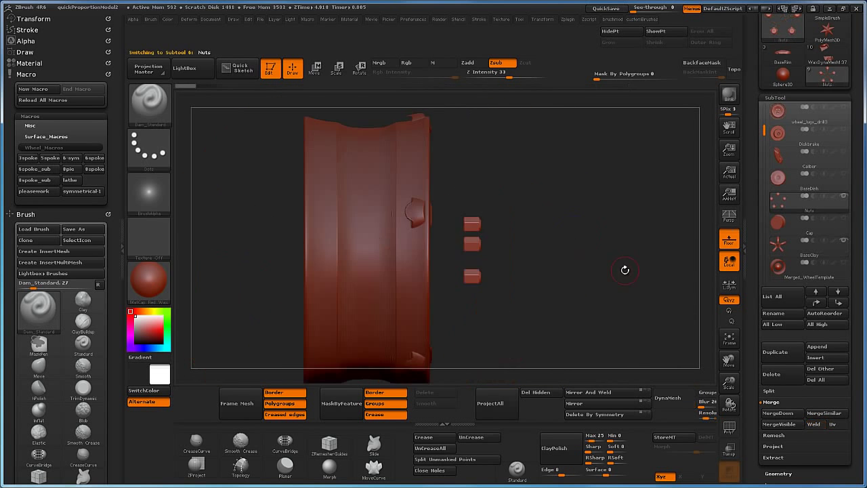
pyautogui.moveTo(612, 278)
pyautogui.mouseDown()
pyautogui.moveTo(592, 299)
pyautogui.moveTo(560, 254)
pyautogui.mouseUp()
pyautogui.press('w')
pyautogui.moveTo(463, 251); pyautogui.dragTo(457, 250)
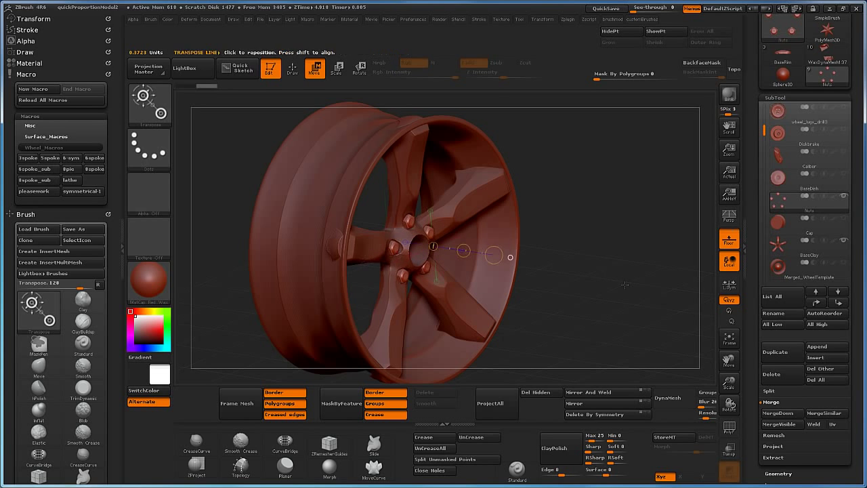
# Select the Cap subtool and move the centre cap along the wheel's axis until it sits in the hub bore.
pyautogui.moveTo(614, 283); pyautogui.dragTo(589, 272)
pyautogui.moveTo(649, 266)
pyautogui.keyDown('alt'); pyautogui.mouseDown()
pyautogui.moveTo(603, 269)
pyautogui.moveTo(610, 281)
pyautogui.moveTo(626, 282)
pyautogui.moveTo(602, 274)
pyautogui.moveTo(664, 261)
pyautogui.moveTo(552, 290)
pyautogui.moveTo(571, 293)
pyautogui.moveTo(556, 286)
pyautogui.mouseUp(); pyautogui.keyUp('alt')
pyautogui.press('q')
pyautogui.click(777, 224)
pyautogui.press('w')
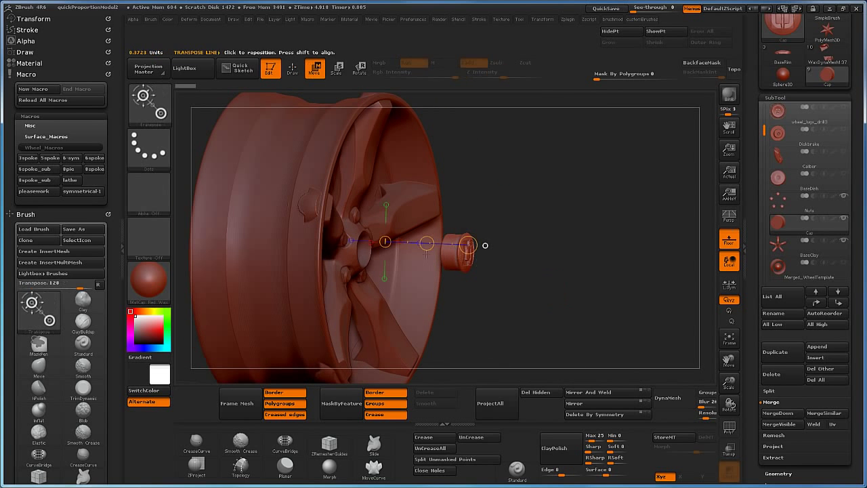
pyautogui.moveTo(416, 248); pyautogui.dragTo(320, 255)
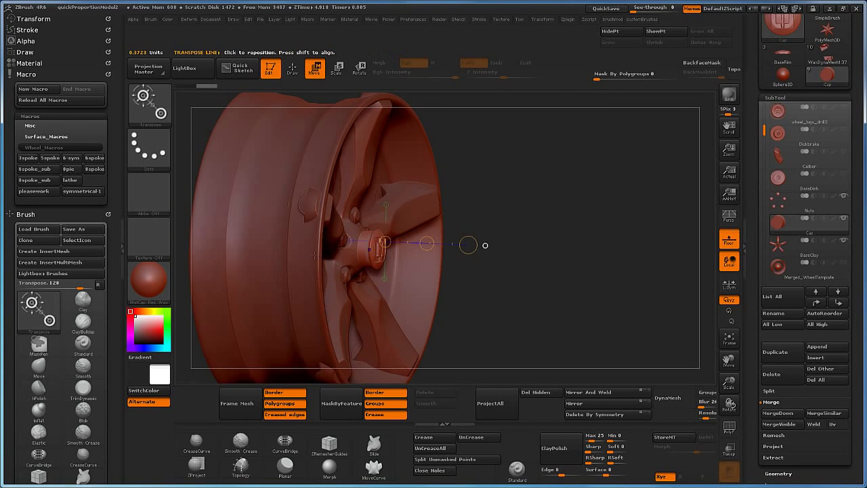
pyautogui.moveTo(426, 243); pyautogui.dragTo(410, 241)
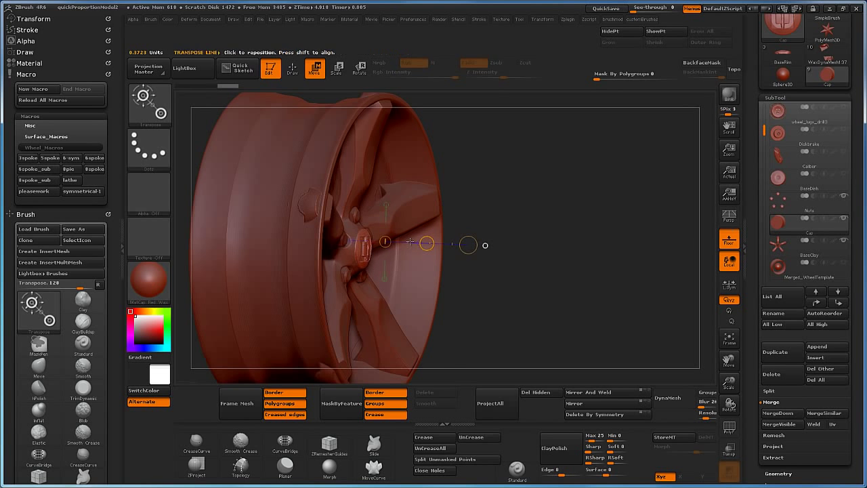
pyautogui.moveTo(595, 288)
pyautogui.mouseDown()
pyautogui.moveTo(574, 296)
pyautogui.moveTo(532, 264)
pyautogui.moveTo(518, 291)
pyautogui.moveTo(565, 255)
pyautogui.moveTo(545, 280)
pyautogui.moveTo(570, 295)
pyautogui.moveTo(522, 268)
pyautogui.moveTo(559, 299)
pyautogui.moveTo(550, 296)
pyautogui.mouseUp()
pyautogui.press('q')
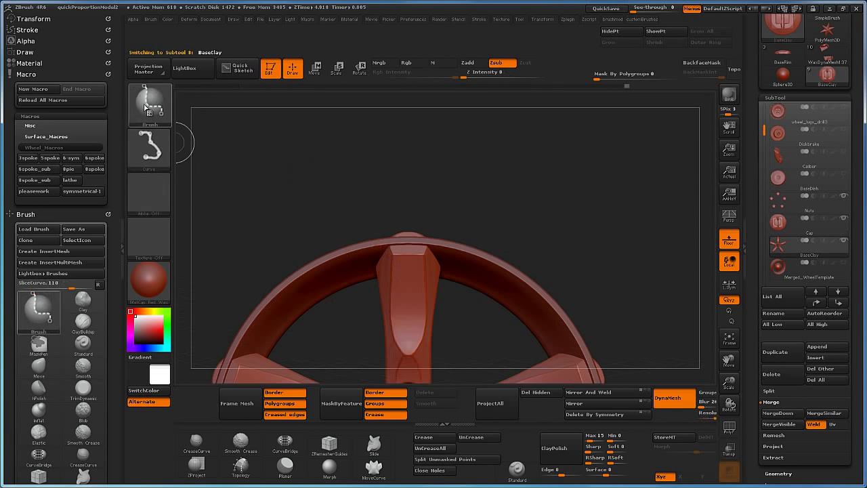
# Clip the BaseClay overhang above the upright spoke flush with the rim using ClipCurve, and repeat the spoke with the 5spoke macro.
pyautogui.press('b')
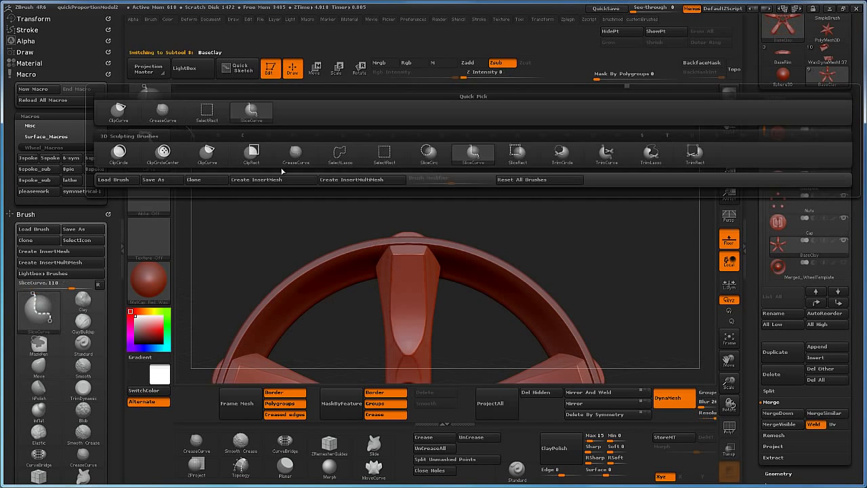
pyautogui.click(216, 151)
pyautogui.keyDown('ctrl'); pyautogui.keyDown('shift'); pyautogui.moveTo(348, 244); pyautogui.dragTo(448, 240); pyautogui.keyUp('shift'); pyautogui.keyUp('ctrl')
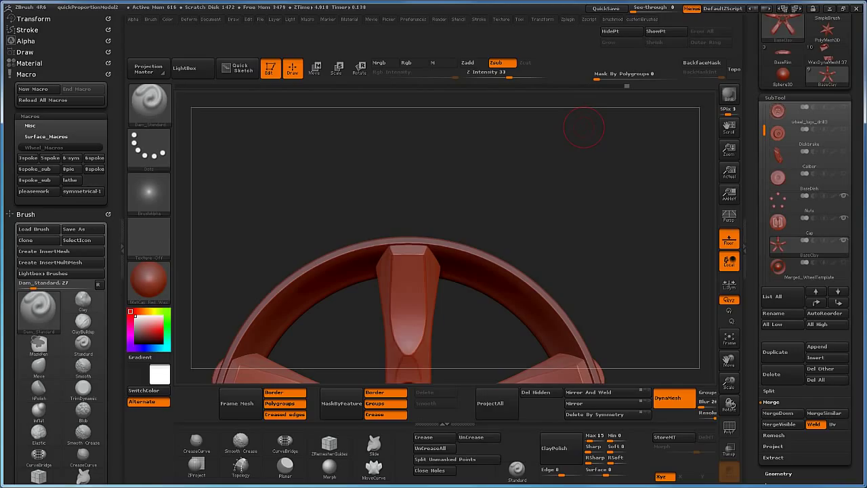
pyautogui.moveTo(526, 215); pyautogui.dragTo(439, 185)
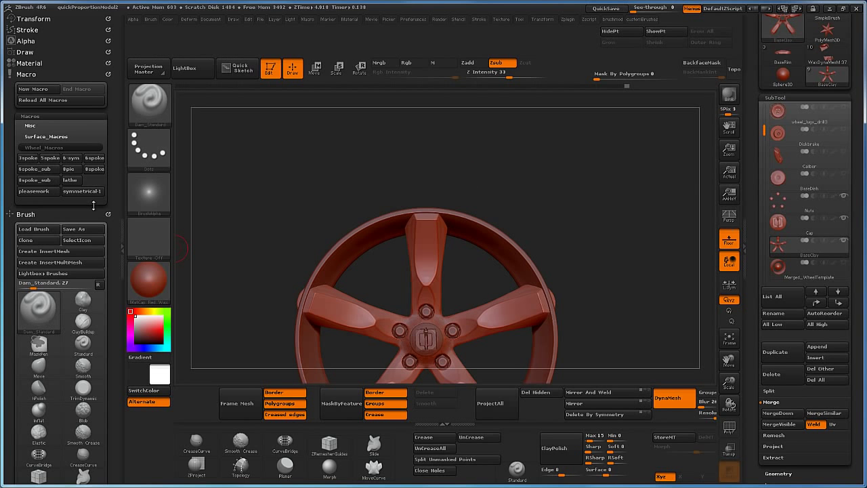
pyautogui.click(50, 158)
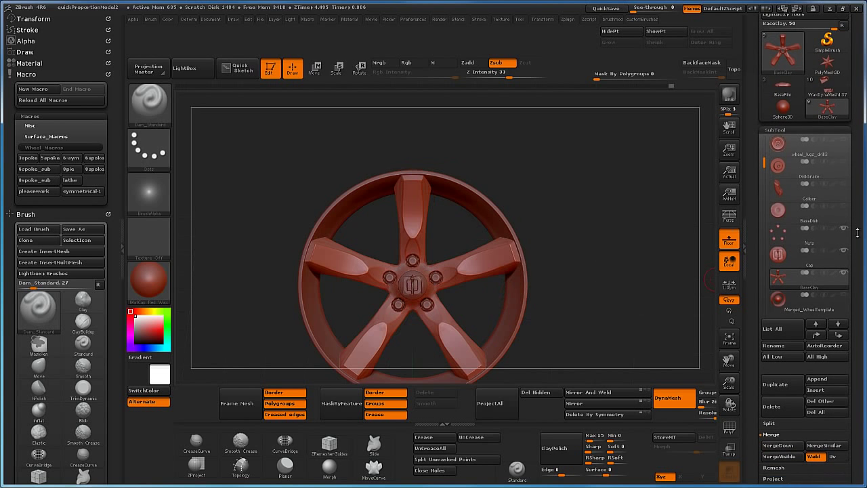
# Mask both sides of the upright spoke, leaving its central strip unmasked, and accept removing the newer undo history entries.
pyautogui.moveTo(766, 164)
pyautogui.mouseDown()
pyautogui.moveTo(767, 205)
pyautogui.moveTo(767, 168)
pyautogui.mouseUp()
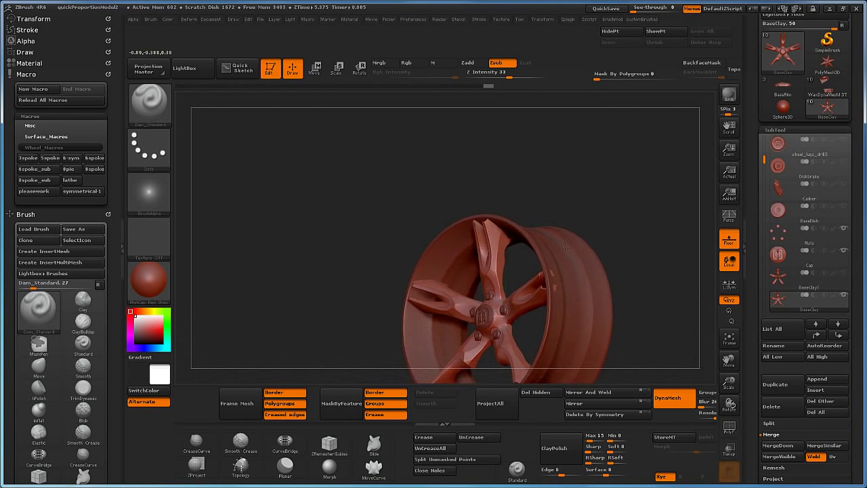
pyautogui.moveTo(589, 249); pyautogui.dragTo(592, 216)
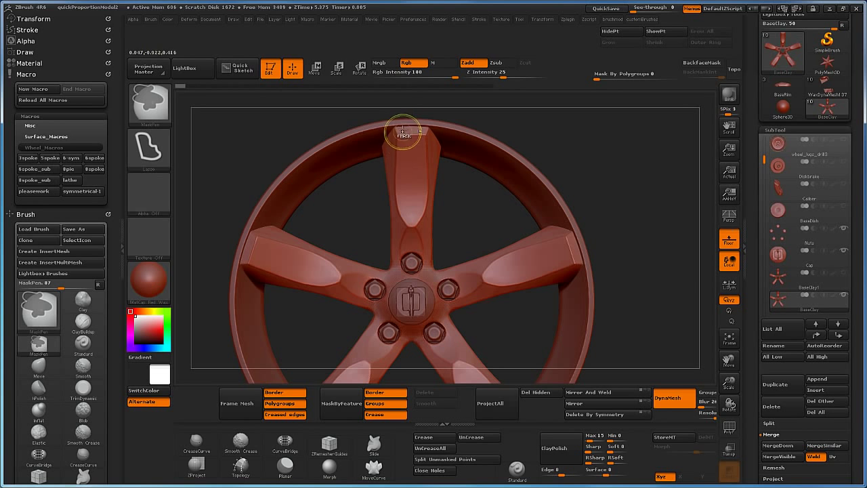
pyautogui.keyDown('ctrl'); pyautogui.moveTo(391, 217); pyautogui.dragTo(338, 269); pyautogui.keyUp('ctrl')
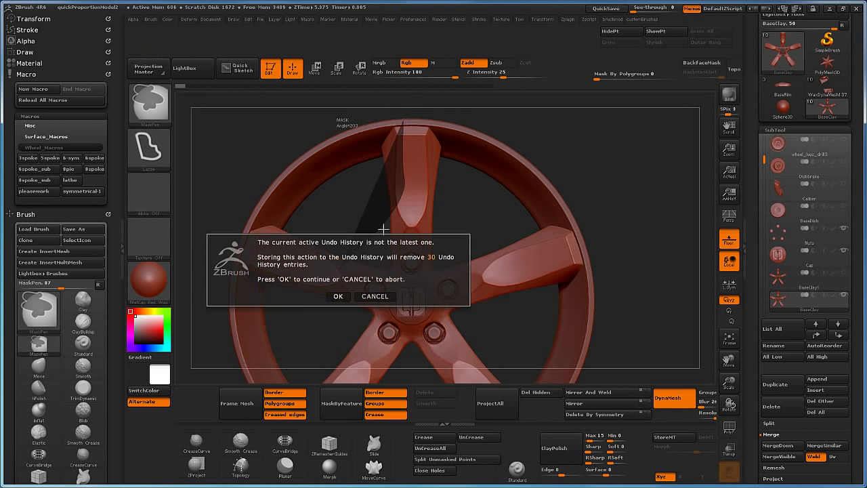
pyautogui.click(338, 296)
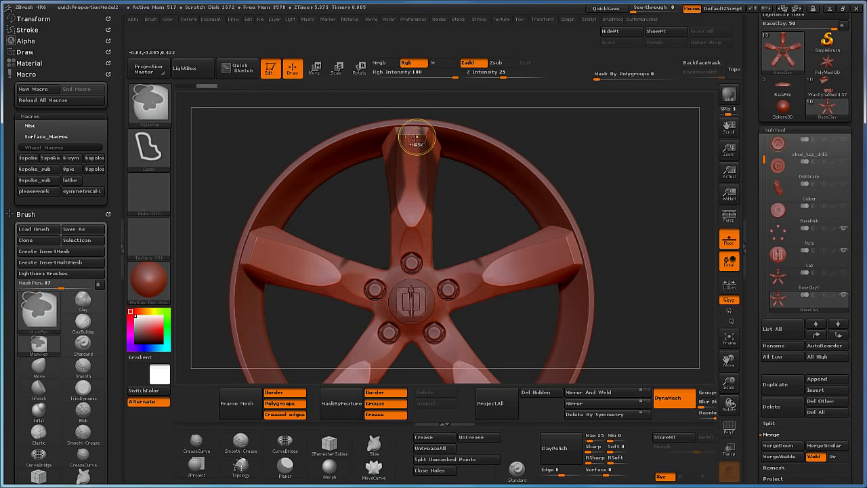
pyautogui.keyDown('ctrl'); pyautogui.moveTo(405, 129); pyautogui.dragTo(404, 163); pyautogui.keyUp('ctrl')
pyautogui.moveTo(402, 197)
pyautogui.keyDown('ctrl'); pyautogui.mouseDown()
pyautogui.moveTo(363, 197)
pyautogui.moveTo(361, 108)
pyautogui.mouseUp(); pyautogui.keyUp('ctrl')
pyautogui.moveTo(449, 167)
pyautogui.mouseDown()
pyautogui.moveTo(483, 196)
pyautogui.moveTo(454, 213)
pyautogui.moveTo(468, 212)
pyautogui.moveTo(456, 206)
pyautogui.moveTo(464, 226)
pyautogui.moveTo(449, 230)
pyautogui.mouseUp()
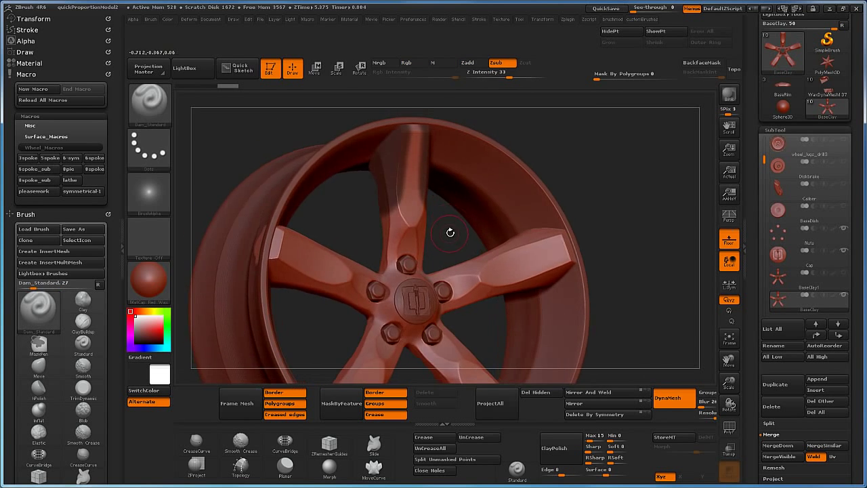
# Push the unmasked strip of the upright spoke inward with the Move brush to form a recessed groove, and clear the mask.
pyautogui.press('s')
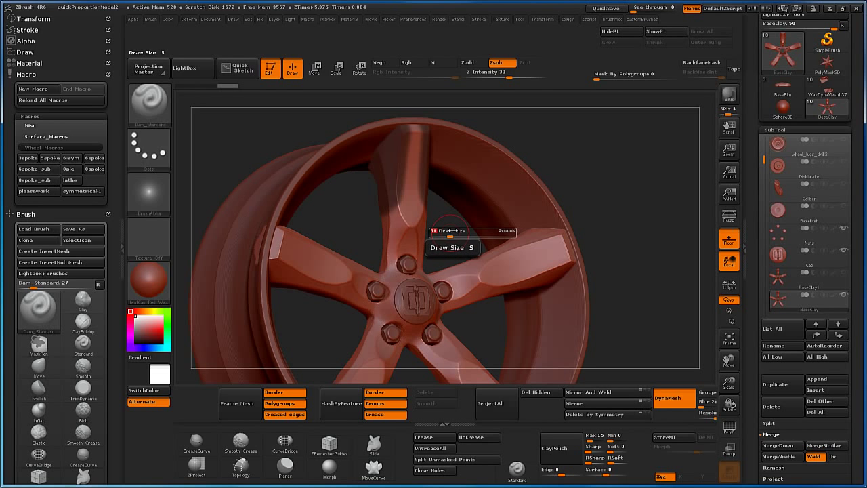
pyautogui.moveTo(441, 229); pyautogui.dragTo(447, 230)
pyautogui.press('s')
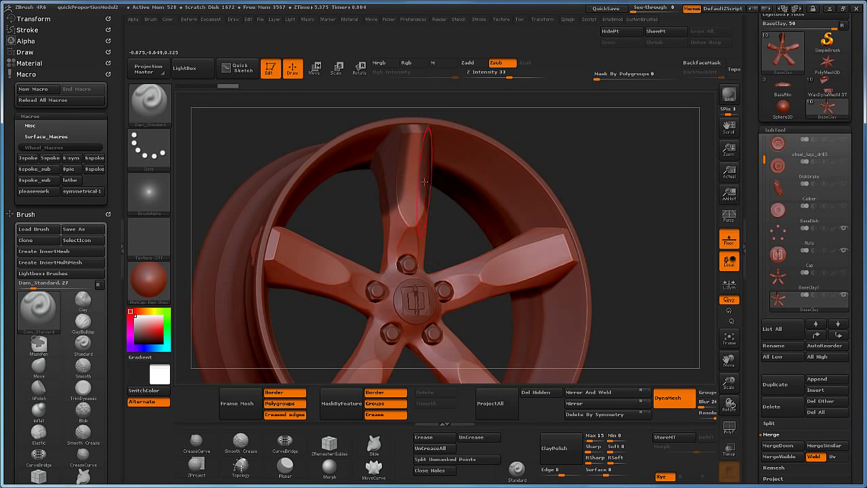
pyautogui.moveTo(443, 231); pyautogui.dragTo(424, 192)
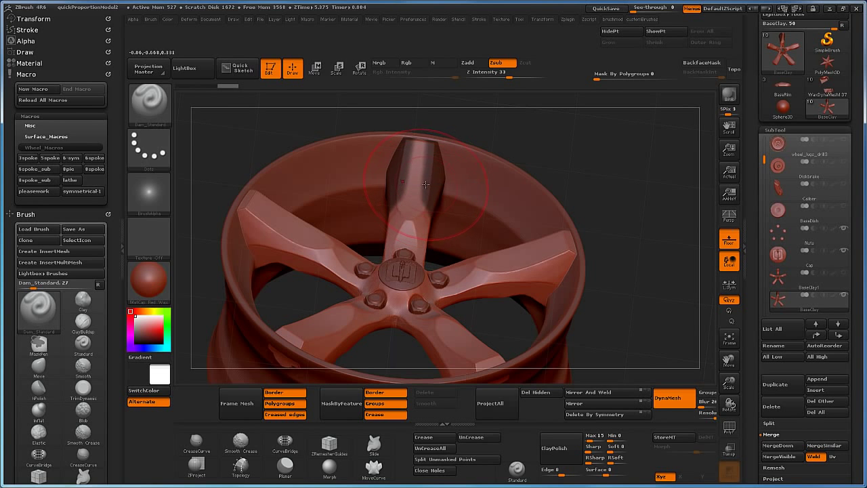
pyautogui.press('b')
pyautogui.press('m')
pyautogui.press('v')
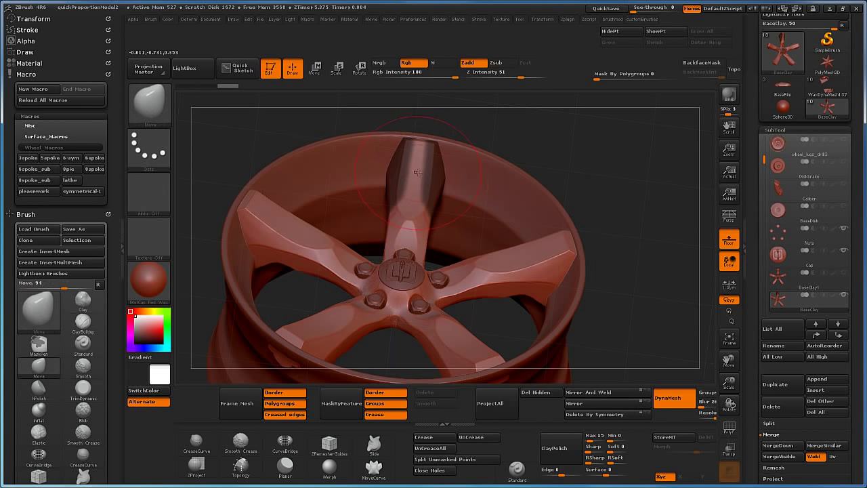
pyautogui.moveTo(418, 167); pyautogui.dragTo(426, 204, button='right')
pyautogui.moveTo(476, 223); pyautogui.dragTo(431, 209, button='right')
pyautogui.keyDown('ctrl'); pyautogui.click(553, 157); pyautogui.keyUp('ctrl')
pyautogui.moveTo(554, 163)
pyautogui.mouseDown()
pyautogui.moveTo(584, 201)
pyautogui.moveTo(532, 198)
pyautogui.moveTo(570, 200)
pyautogui.moveTo(563, 189)
pyautogui.moveTo(582, 204)
pyautogui.moveTo(571, 231)
pyautogui.mouseUp()
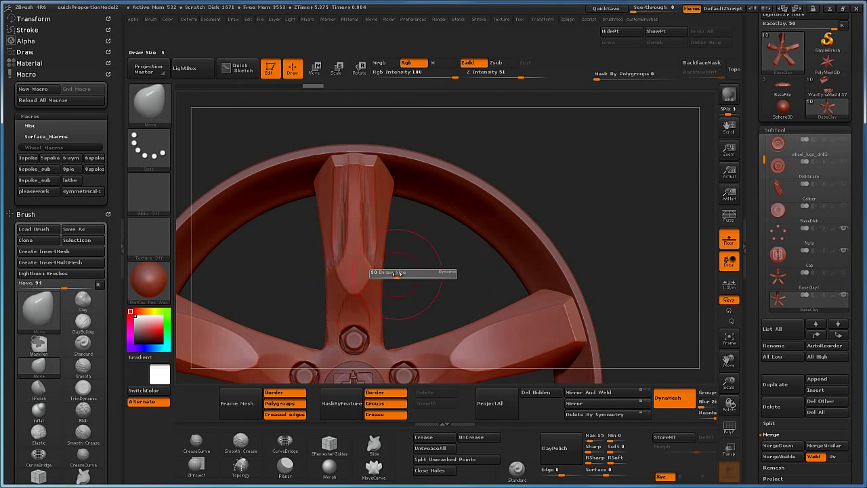
# Draw a CreaseCurve stroke along the groove in the upright spoke and smooth the groove with the Smooth Crease brush.
pyautogui.click(198, 447)
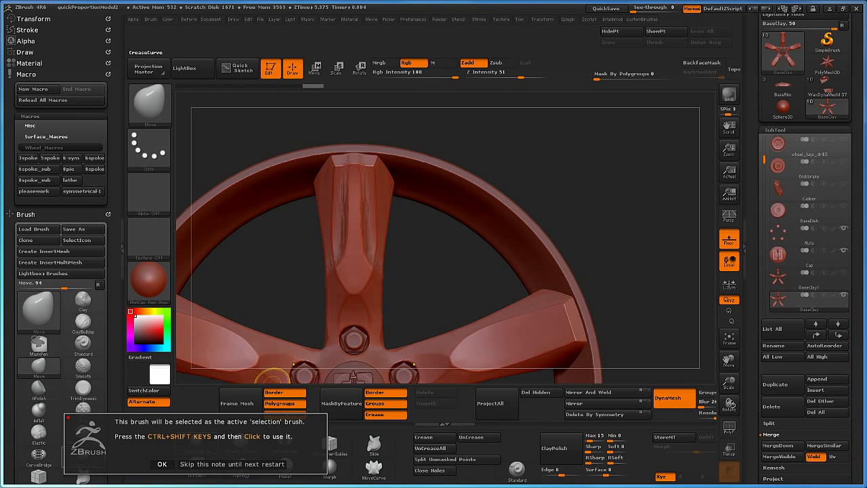
pyautogui.moveTo(350, 145)
pyautogui.keyDown('ctrl'); pyautogui.keyDown('shift'); pyautogui.mouseDown()
pyautogui.moveTo(348, 245)
pyautogui.moveTo(308, 296)
pyautogui.mouseUp(); pyautogui.keyUp('shift'); pyautogui.keyUp('ctrl')
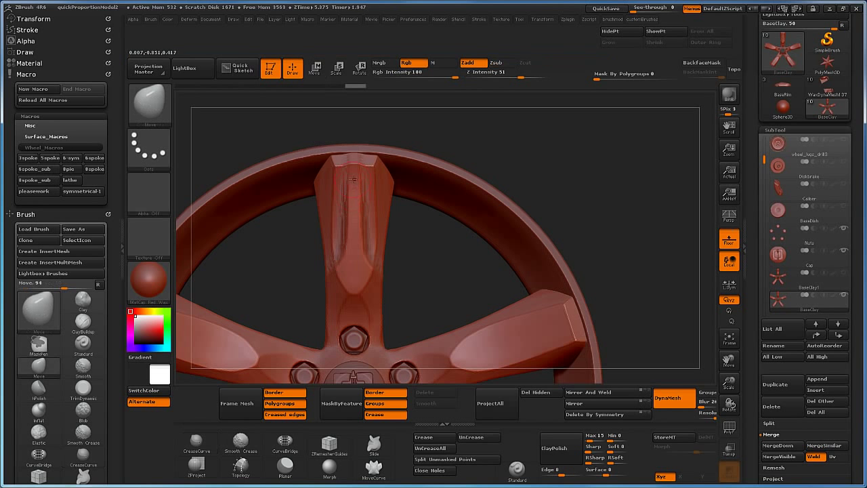
pyautogui.moveTo(353, 221); pyautogui.dragTo(345, 253, button='right')
pyautogui.press('s')
pyautogui.click(339, 253)
pyautogui.press('shift')
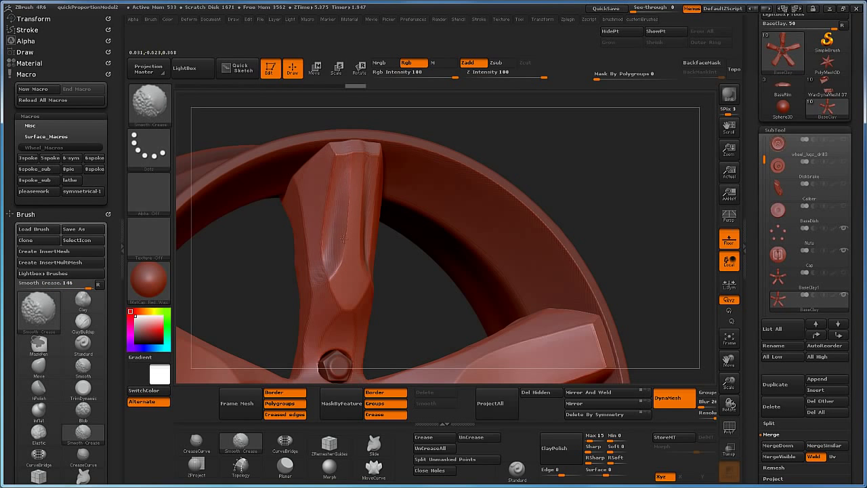
pyautogui.moveTo(340, 266)
pyautogui.mouseDown()
pyautogui.moveTo(319, 281)
pyautogui.moveTo(395, 255)
pyautogui.moveTo(378, 288)
pyautogui.moveTo(425, 273)
pyautogui.moveTo(413, 261)
pyautogui.moveTo(426, 226)
pyautogui.moveTo(452, 246)
pyautogui.moveTo(337, 238)
pyautogui.moveTo(319, 249)
pyautogui.mouseUp()
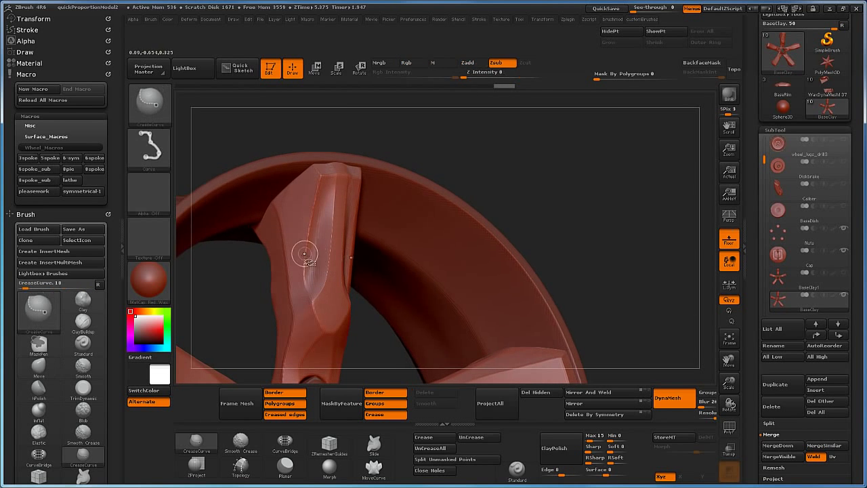
# Add a crease curve along the groove's side edge and soften the clay beside it with the Smooth Crease brush.
pyautogui.moveTo(309, 292); pyautogui.dragTo(318, 183)
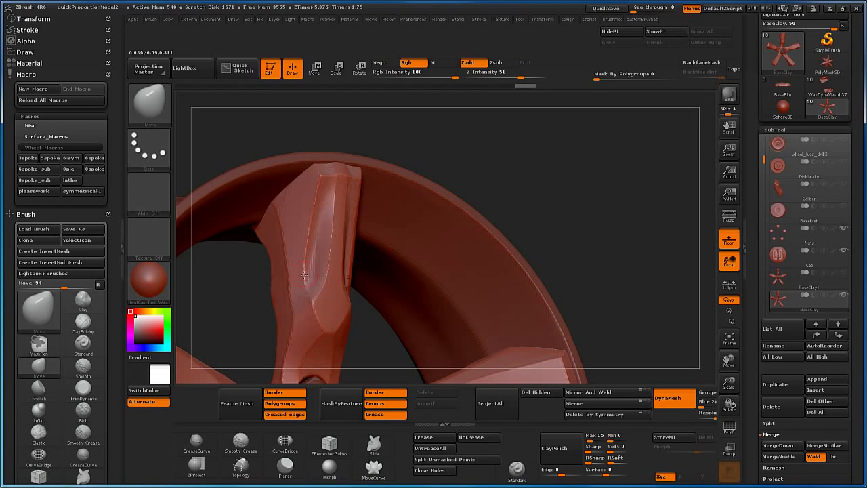
pyautogui.keyDown('shift'); pyautogui.moveTo(306, 287); pyautogui.dragTo(311, 238); pyautogui.keyUp('shift')
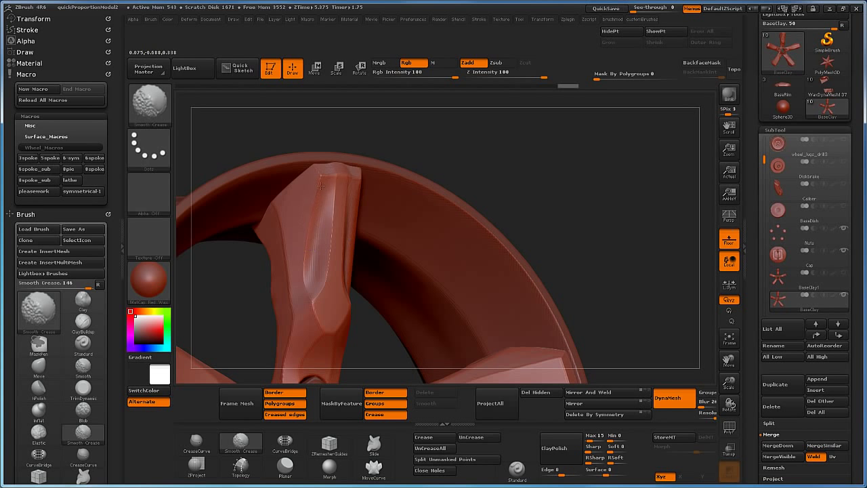
pyautogui.keyDown('shift'); pyautogui.moveTo(313, 241); pyautogui.dragTo(309, 285); pyautogui.keyUp('shift')
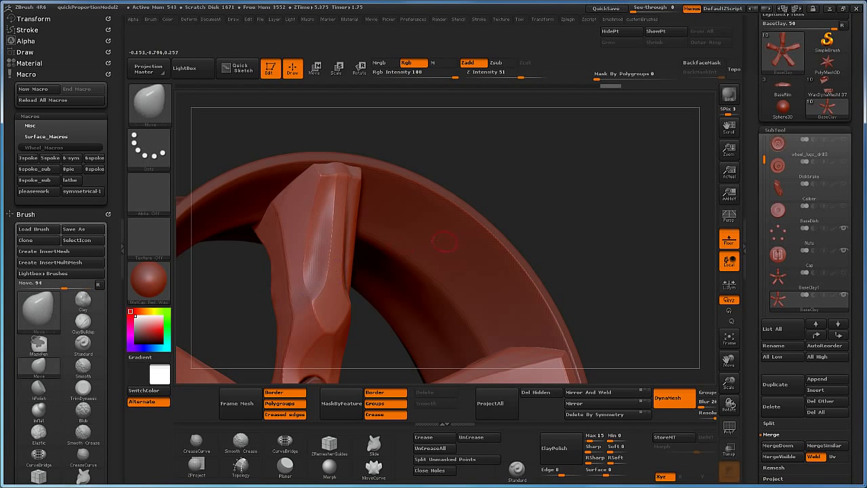
# Repeat the grooved upright spoke around the whole wheel with the 5spoke macro.
pyautogui.moveTo(449, 252)
pyautogui.mouseDown()
pyautogui.moveTo(415, 299)
pyautogui.moveTo(383, 287)
pyautogui.moveTo(394, 303)
pyautogui.mouseUp()
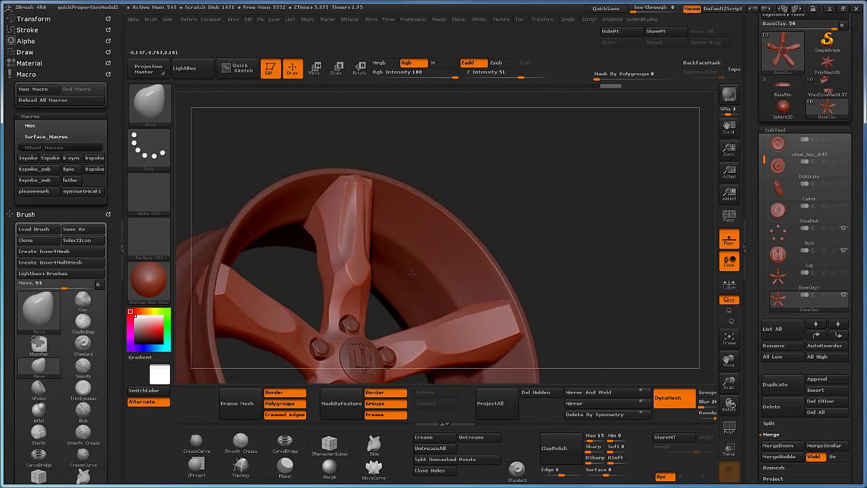
pyautogui.moveTo(412, 272); pyautogui.dragTo(515, 297)
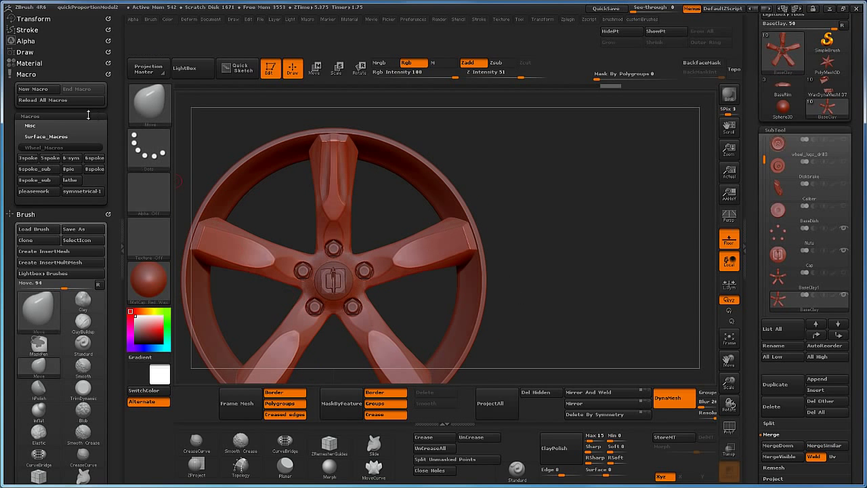
pyautogui.click(49, 159)
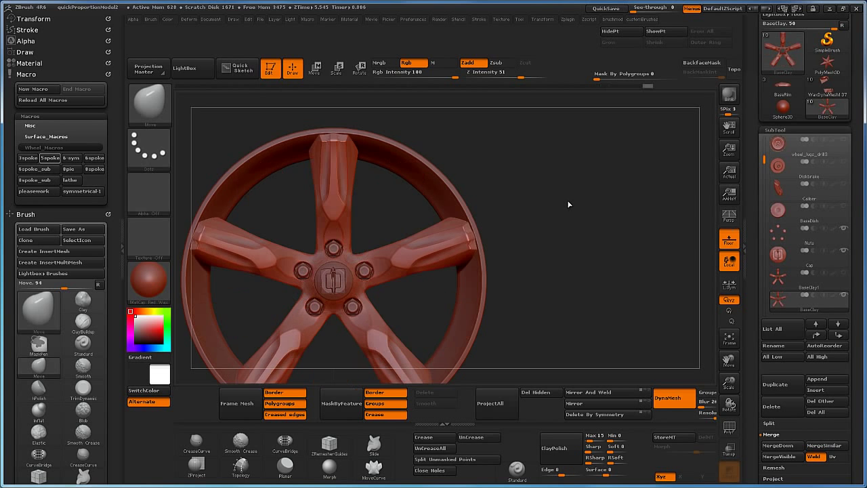
pyautogui.click(50, 157)
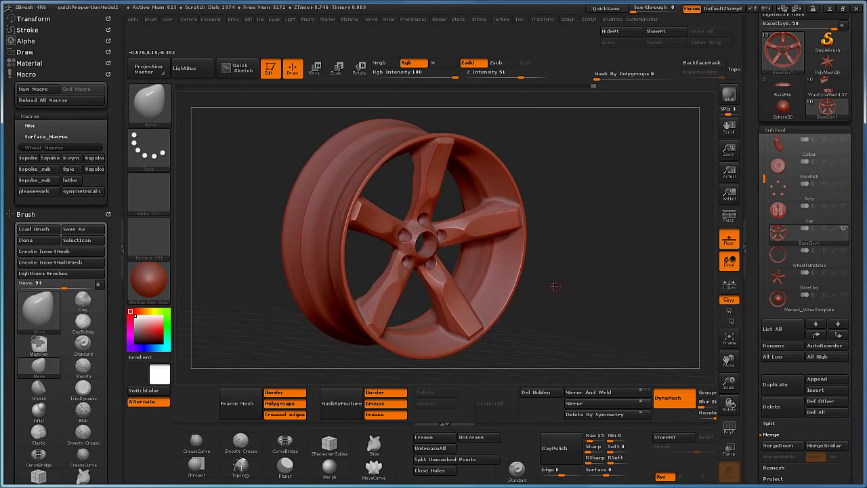
# Preview the merged wheel with the Chrome BlueTint material and with the Chrome B material.
pyautogui.moveTo(543, 265); pyautogui.dragTo(495, 287)
pyautogui.click(149, 280)
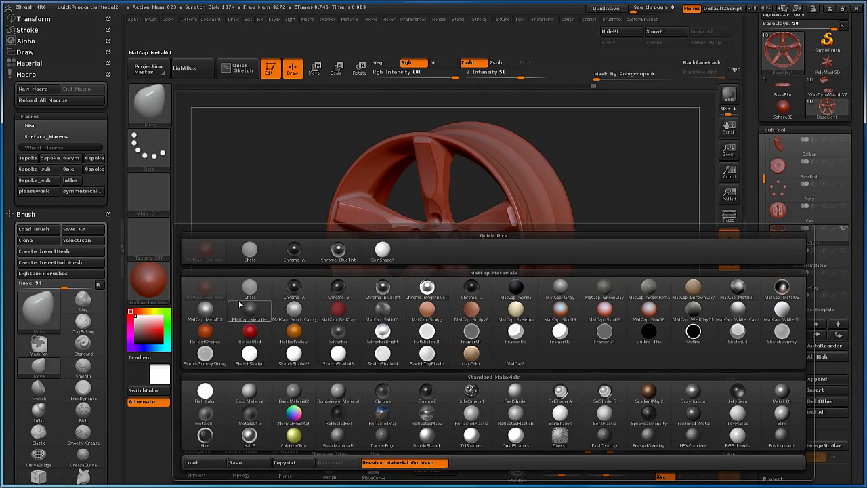
pyautogui.click(366, 265)
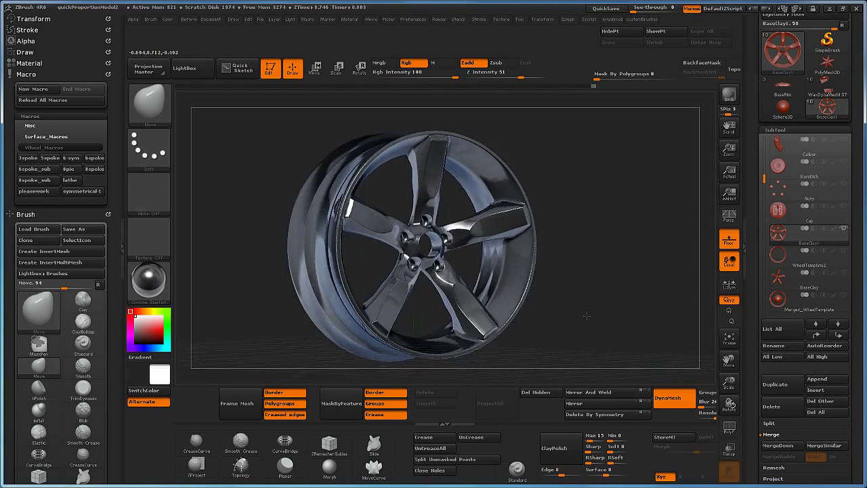
pyautogui.click(148, 280)
pyautogui.click(337, 288)
pyautogui.moveTo(604, 290); pyautogui.dragTo(632, 320)
# Show the wheel in the Chrome BlueTint material and make a BPR render of it.
pyautogui.click(151, 285)
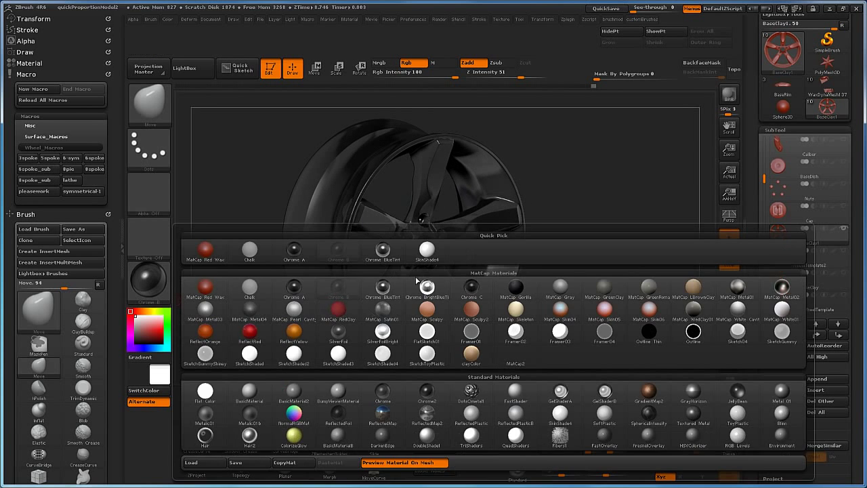
pyautogui.click(393, 261)
pyautogui.moveTo(607, 292); pyautogui.dragTo(589, 294)
pyautogui.hotkey('shift', 'r')
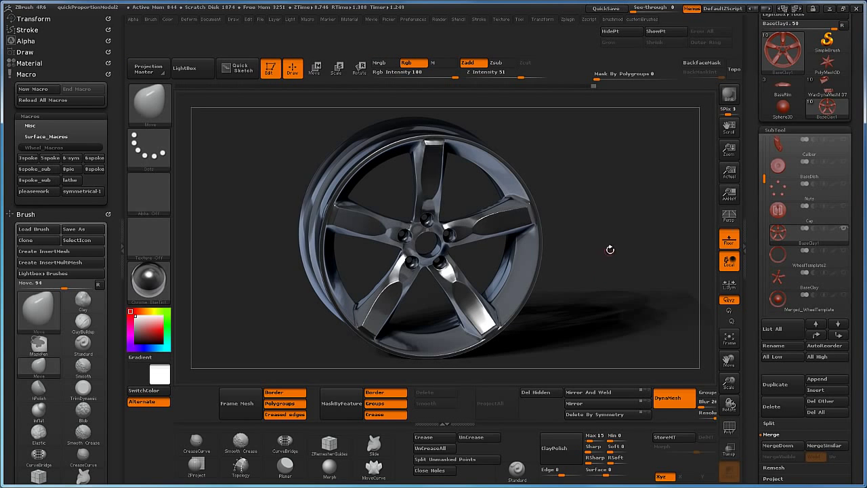
# Set the wheel's material back to MatCap Red Wax and turn the wheel to inspect its shape.
pyautogui.moveTo(648, 176); pyautogui.dragTo(440, 258)
pyautogui.click(148, 278)
pyautogui.click(206, 251)
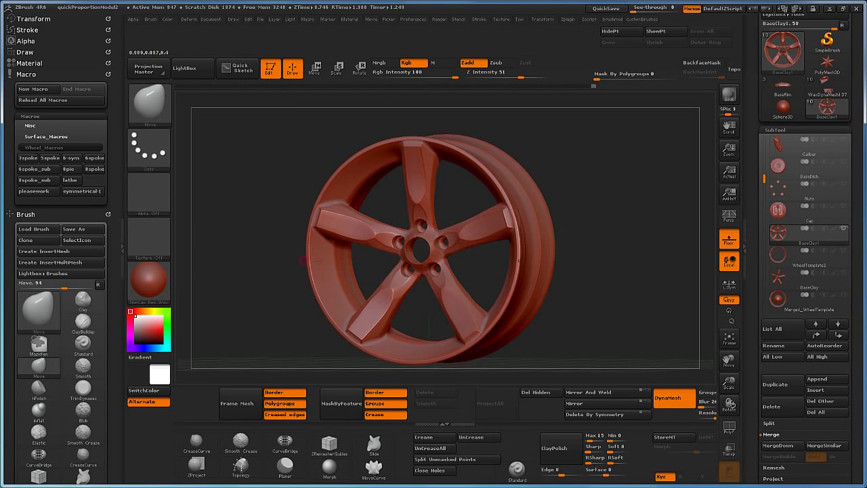
pyautogui.moveTo(613, 243); pyautogui.dragTo(657, 243)
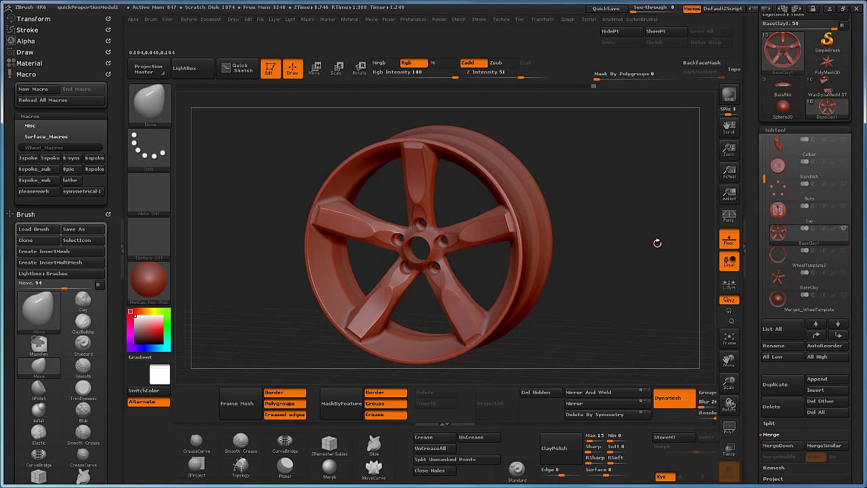